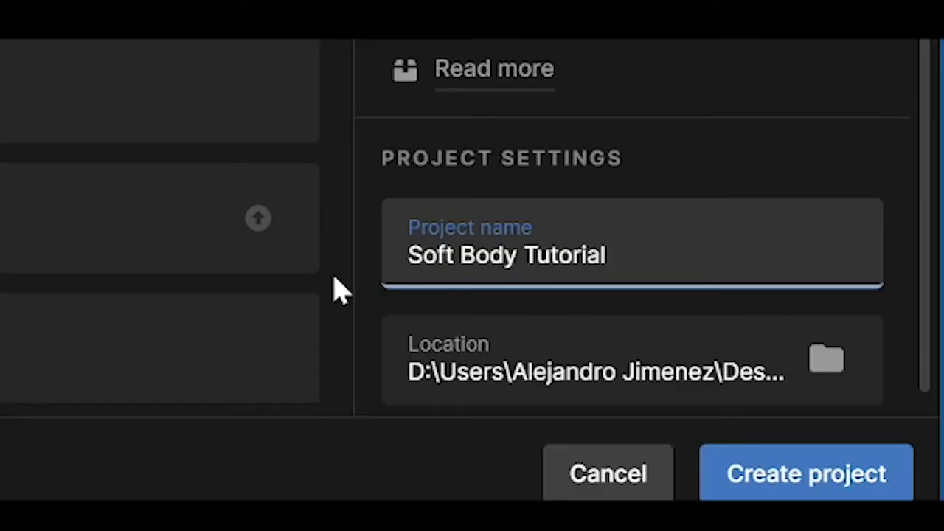
# Step: Add "2D" to the front of the project name "Soft Body Tutorial" and create the project
pyautogui.press('Home')
pyautogui.write('2D')
pyautogui.click(775, 476)
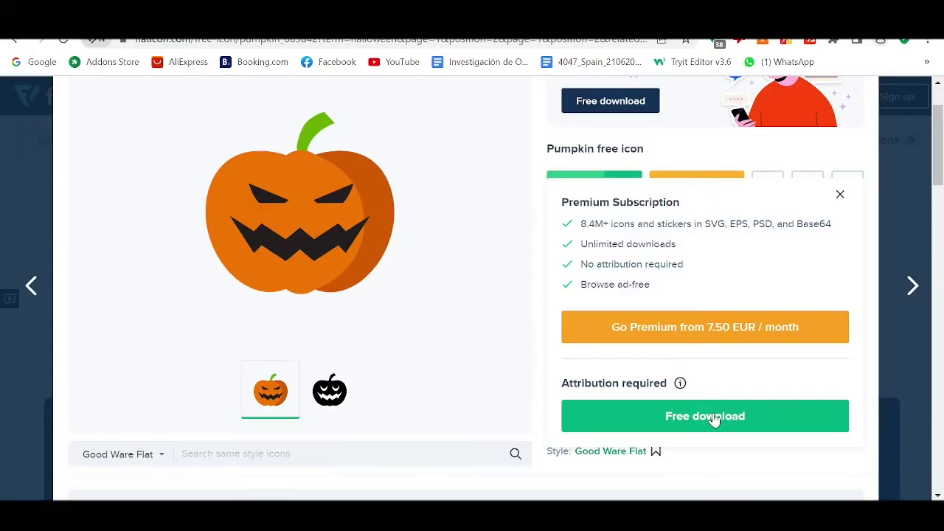
# Step: Download the free pumpkin icon from the Flaticon page
pyautogui.click(714, 419)
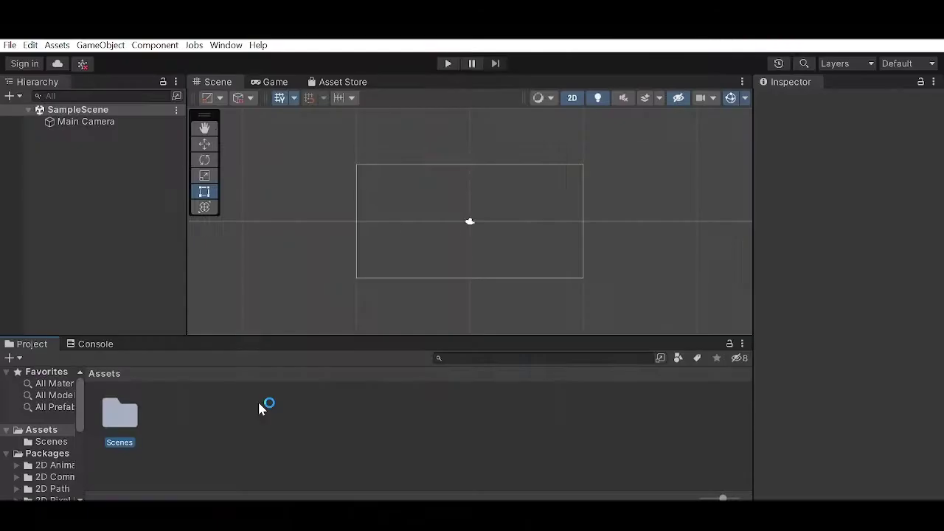
# Step: Create a new folder named Artwork in the Unity project's Assets
pyautogui.rightClick(260, 408)
pyautogui.moveTo(453, 59)
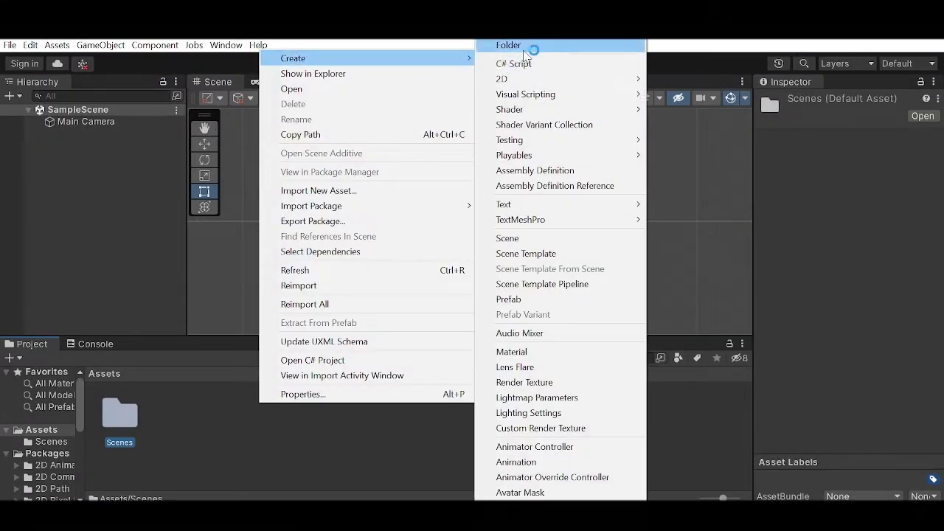
pyautogui.click(534, 42)
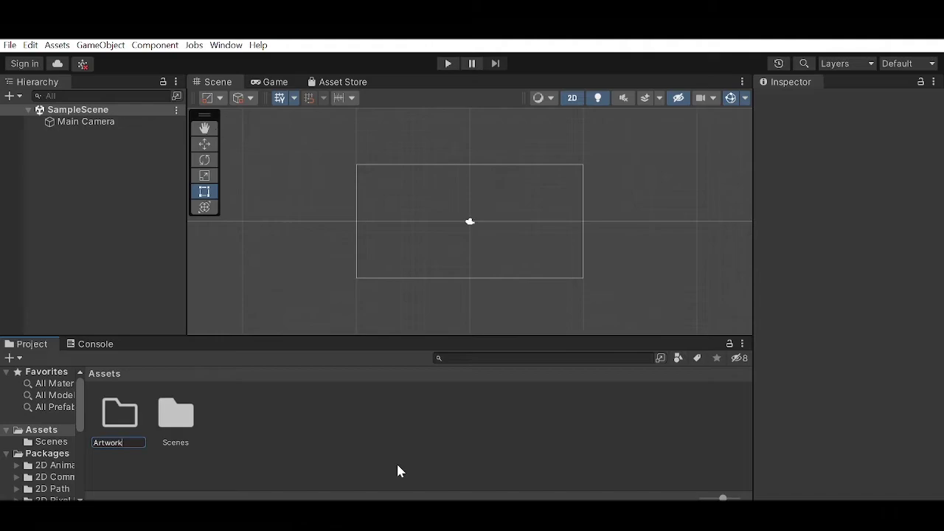
pyautogui.write('Artwork')
pyautogui.press('Return')
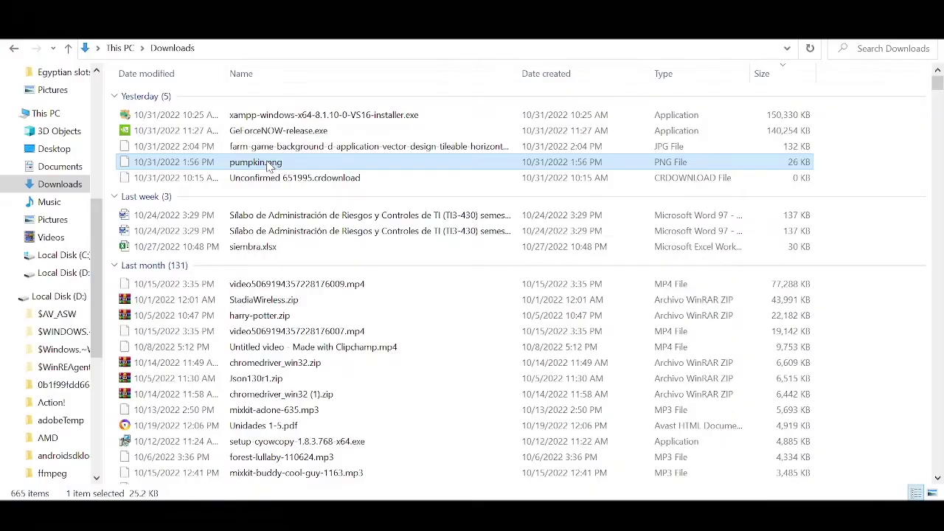
# Step: Import pumpkin.png from the Downloads folder into the Artwork folder and open that folder
pyautogui.moveTo(269, 163); pyautogui.dragTo(114, 407)
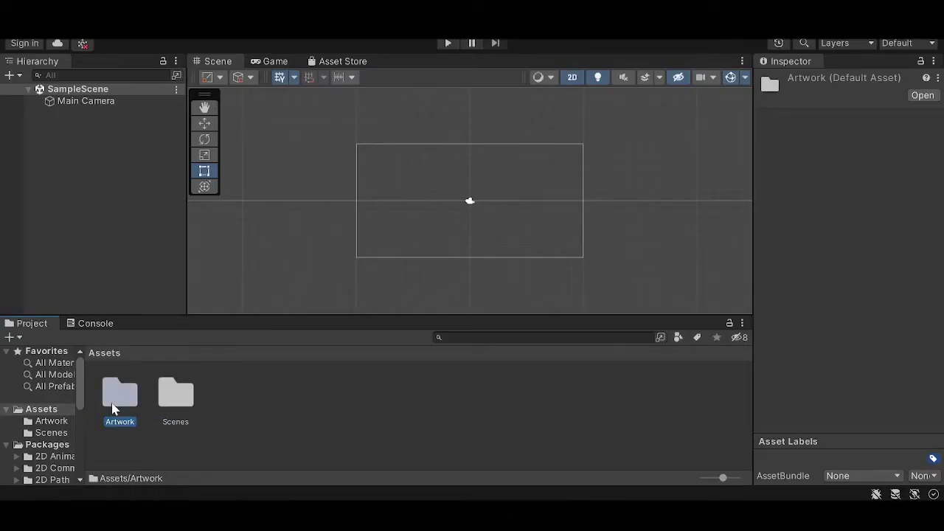
pyautogui.hotkey('alt', 'Tab')
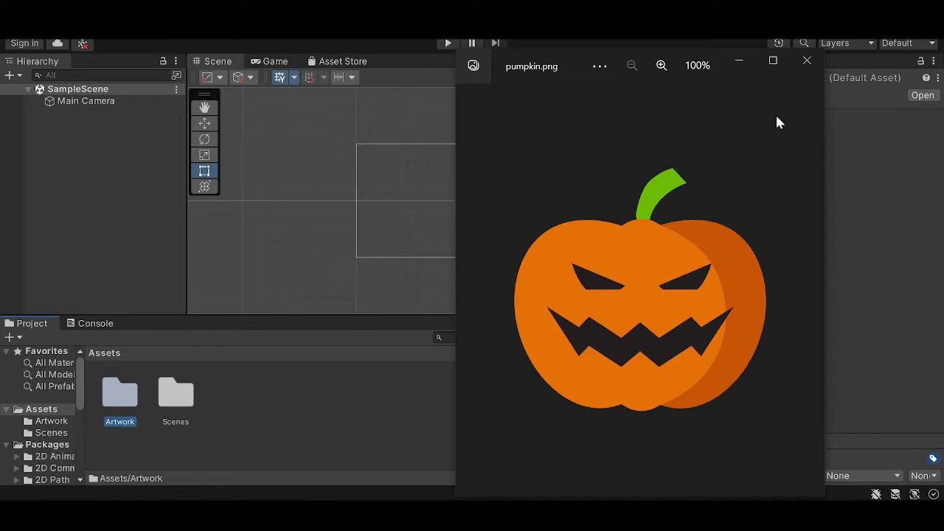
pyautogui.click(807, 62)
pyautogui.doubleClick(125, 406)
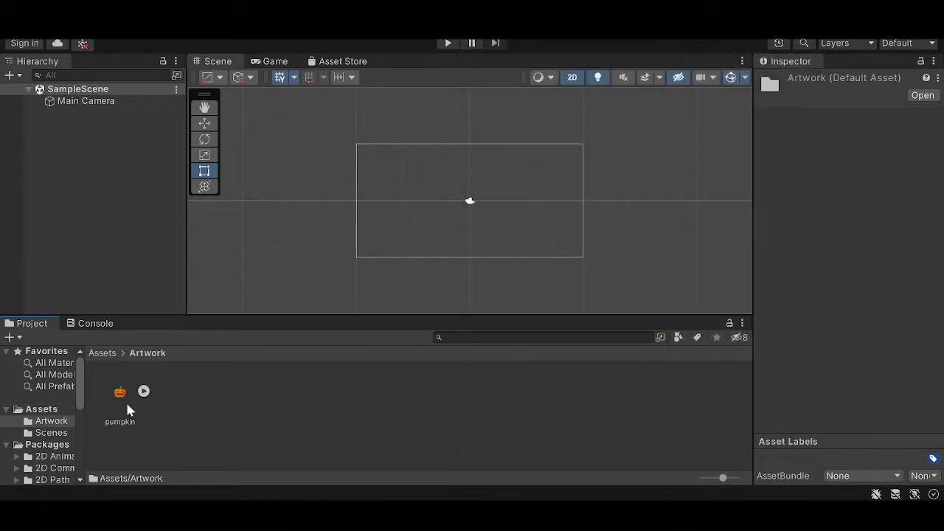
# Step: Open the pumpkin texture in the Sprite Editor and switch to its Skinning Editor
pyautogui.click(118, 395)
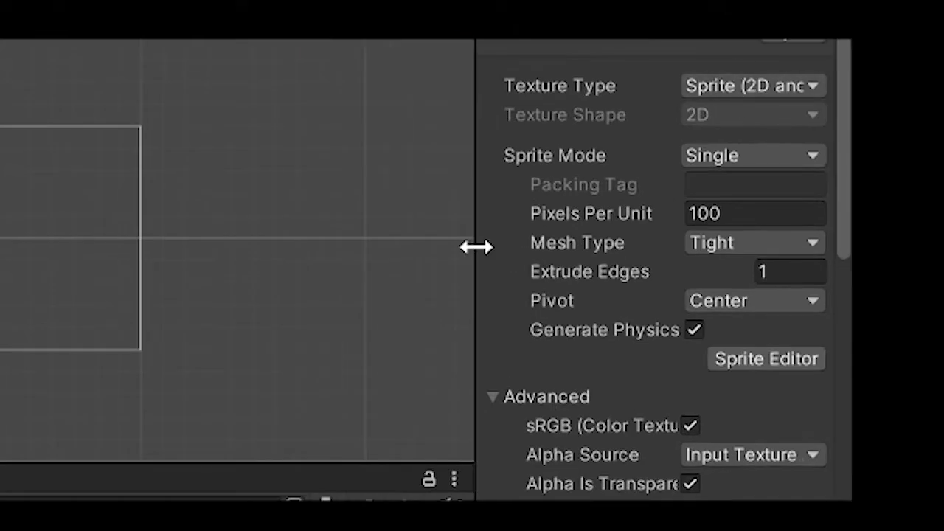
pyautogui.moveTo(476, 247); pyautogui.dragTo(388, 246)
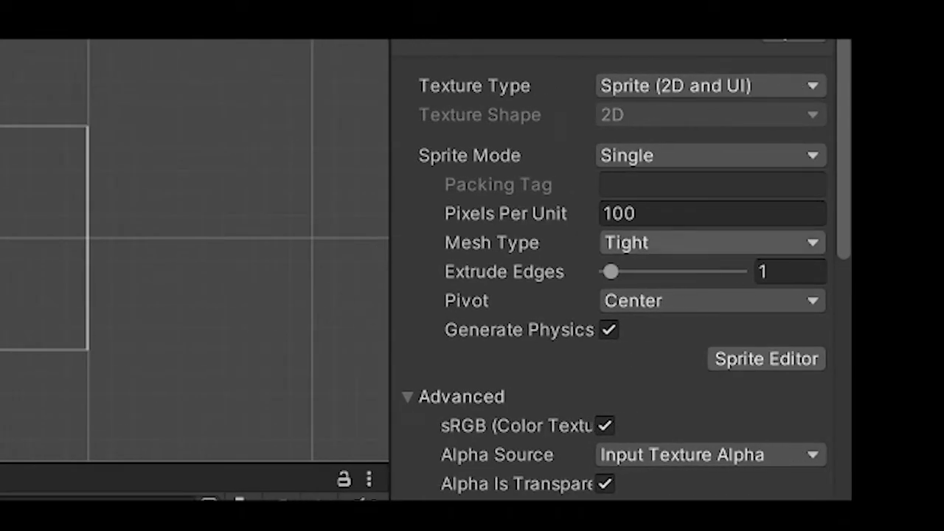
pyautogui.click(810, 362)
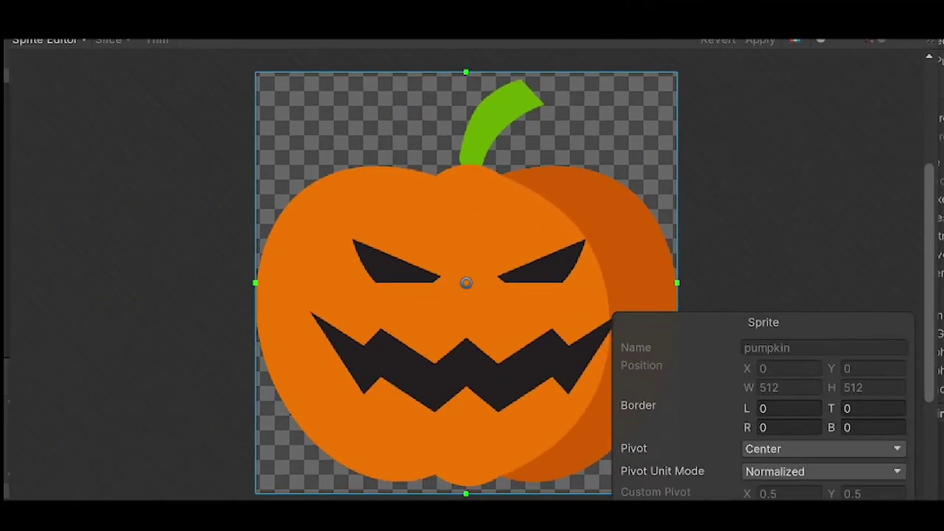
pyautogui.click(818, 244)
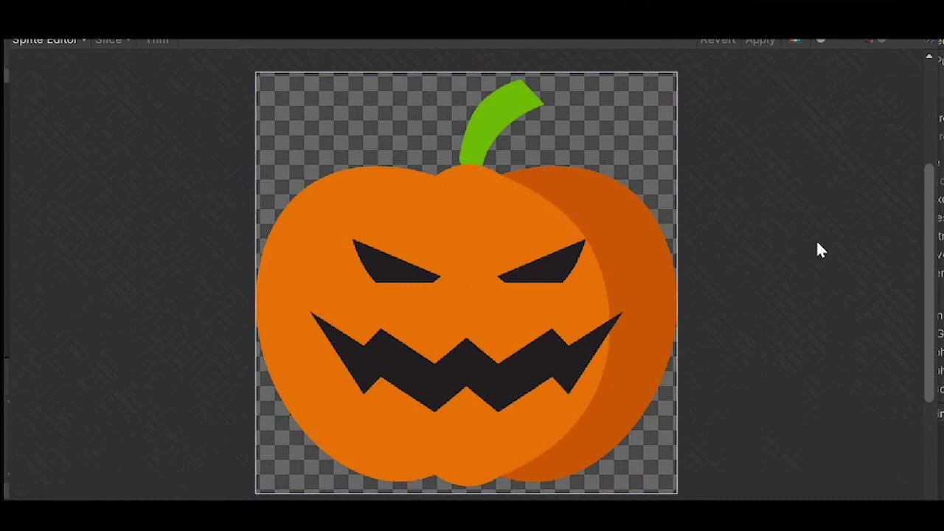
pyautogui.click(44, 41)
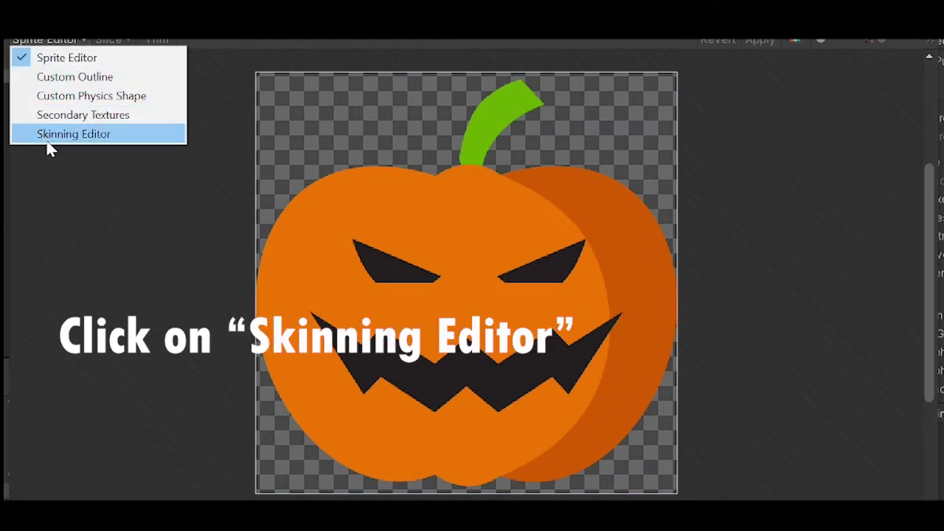
pyautogui.click(124, 135)
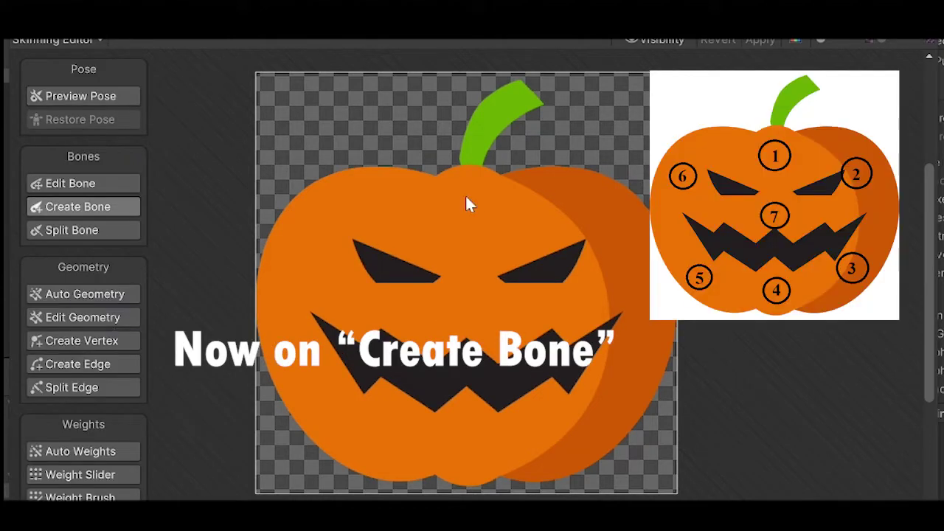
# Step: Create seven unlinked bones on the pumpkin: six pointing inward clockwise around the edge from the top, plus one in the centre
pyautogui.click(468, 180)
pyautogui.click(468, 220)
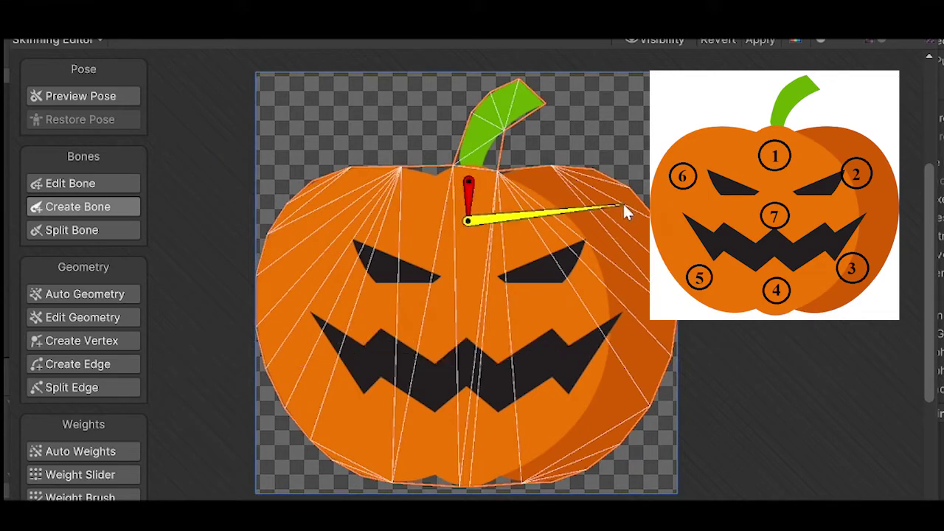
pyautogui.click(623, 223)
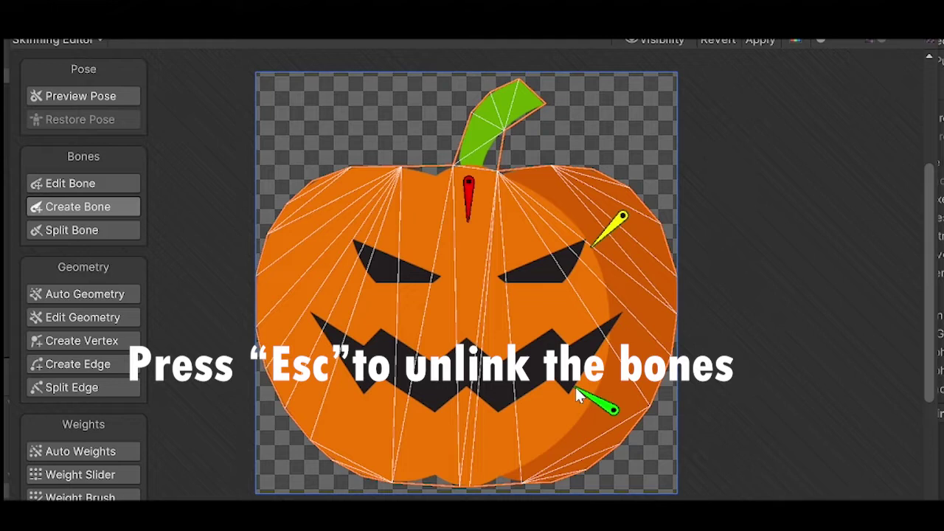
pyautogui.press('Escape')
pyautogui.click(458, 464)
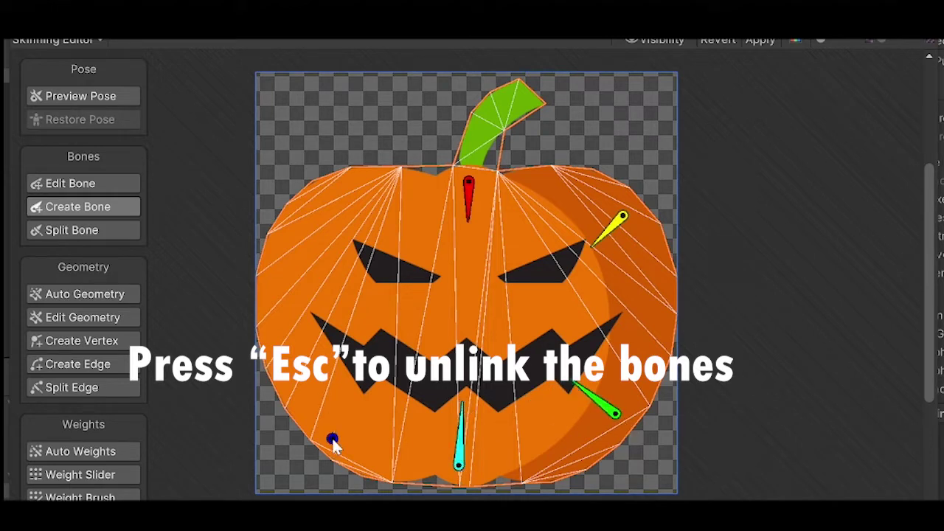
pyautogui.press('Escape')
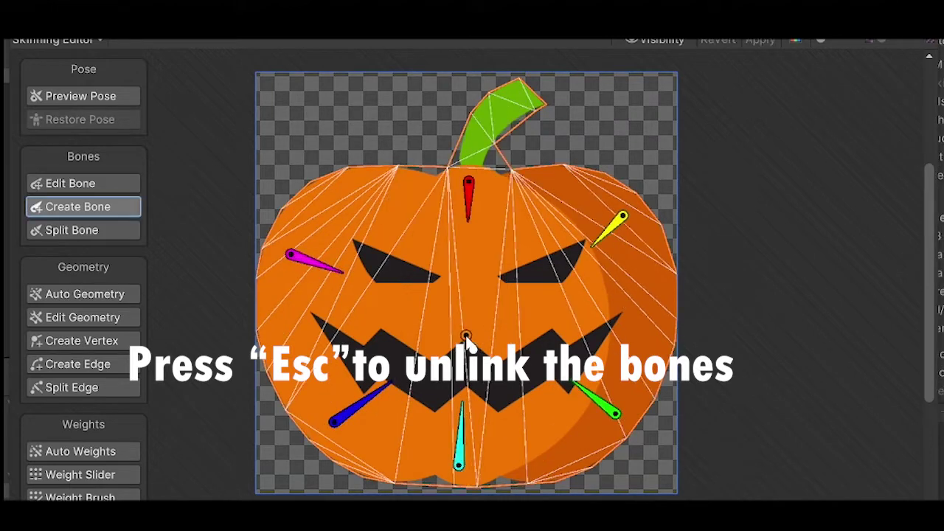
pyautogui.click(466, 335)
pyautogui.click(467, 286)
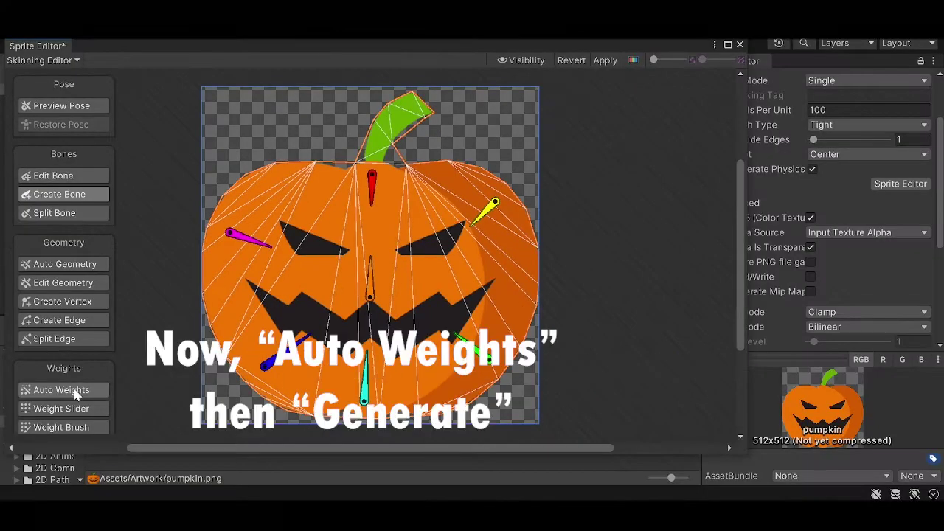
# Step: Generate auto weights and auto geometry for the pumpkin sprite, then apply the skinning changes and close the editor
pyautogui.click(96, 450)
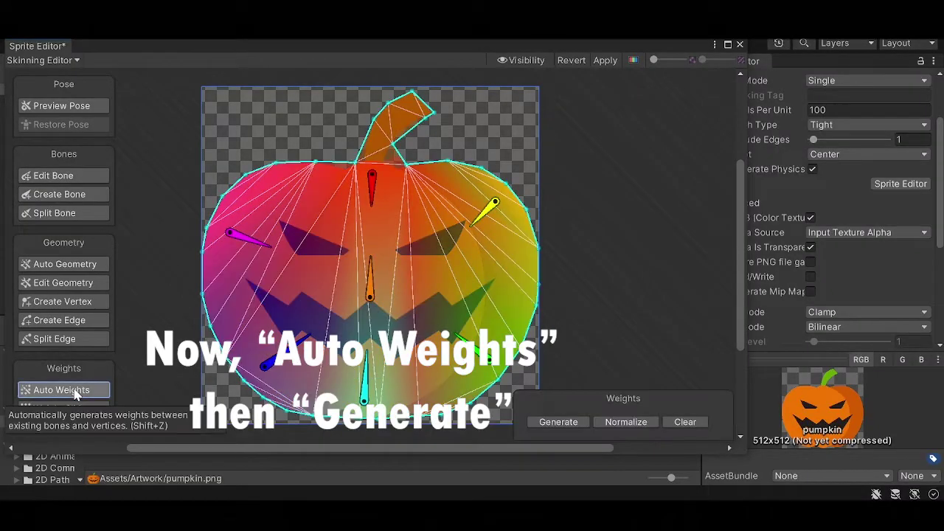
pyautogui.click(580, 426)
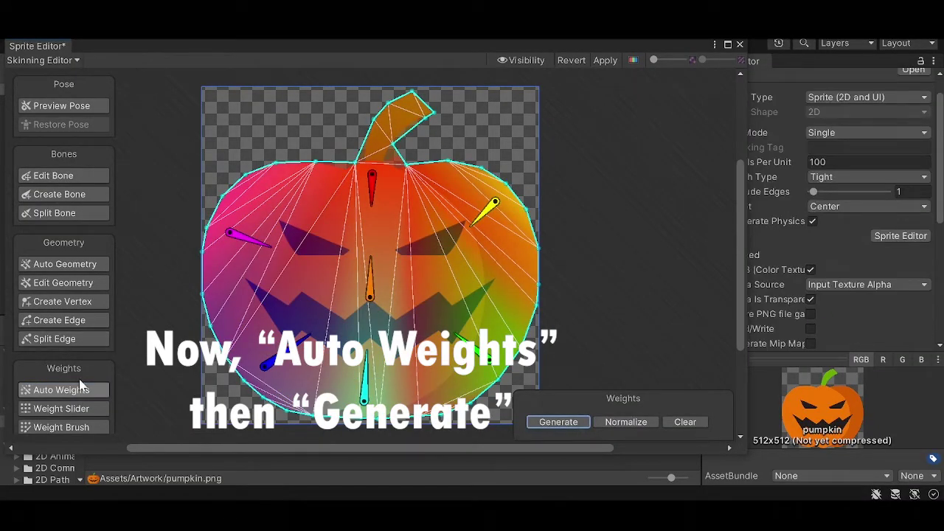
pyautogui.click(65, 264)
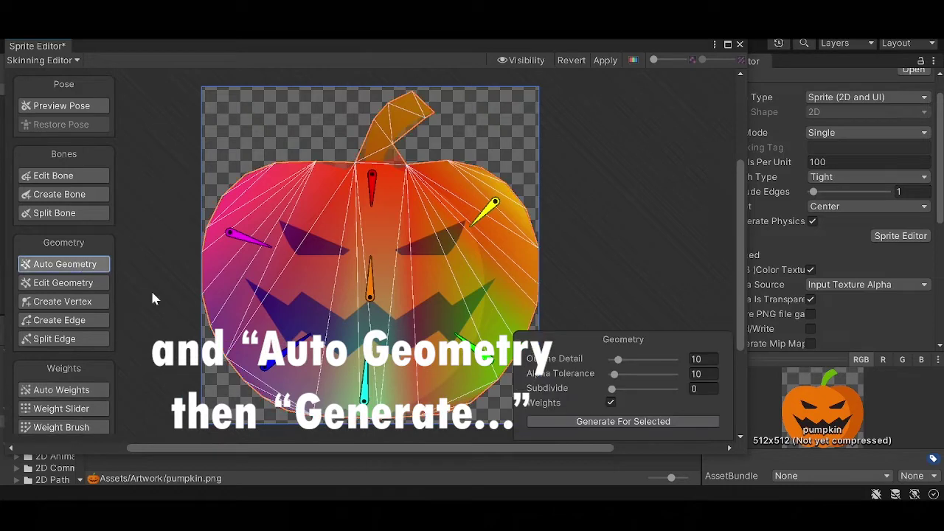
pyautogui.click(599, 424)
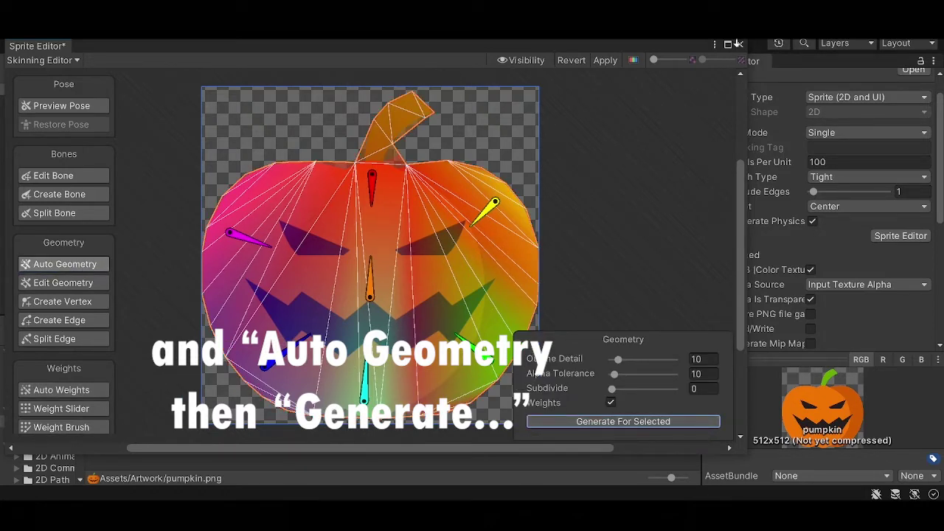
pyautogui.click(598, 61)
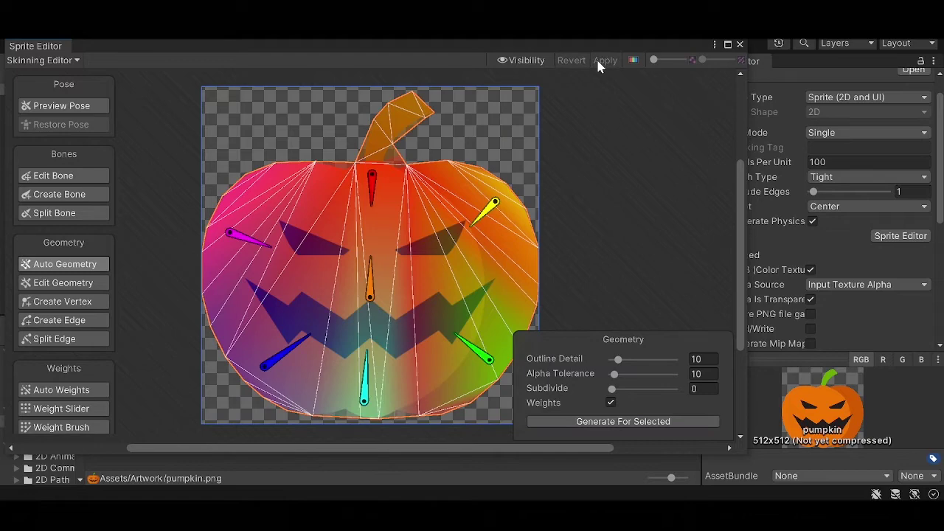
pyautogui.click(740, 45)
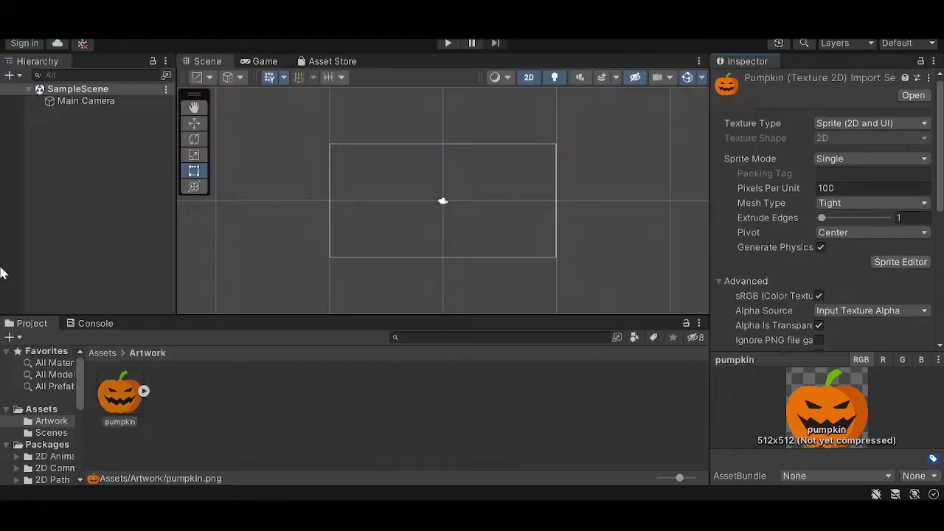
# Step: Create an empty game object in SampleScene and name it Pumpkin
pyautogui.click(145, 202)
pyautogui.rightClick(145, 202)
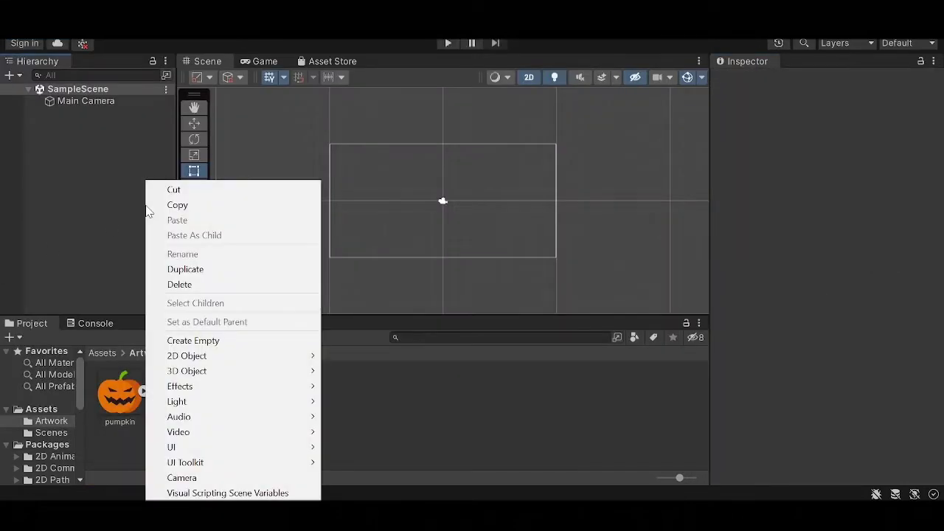
pyautogui.click(225, 341)
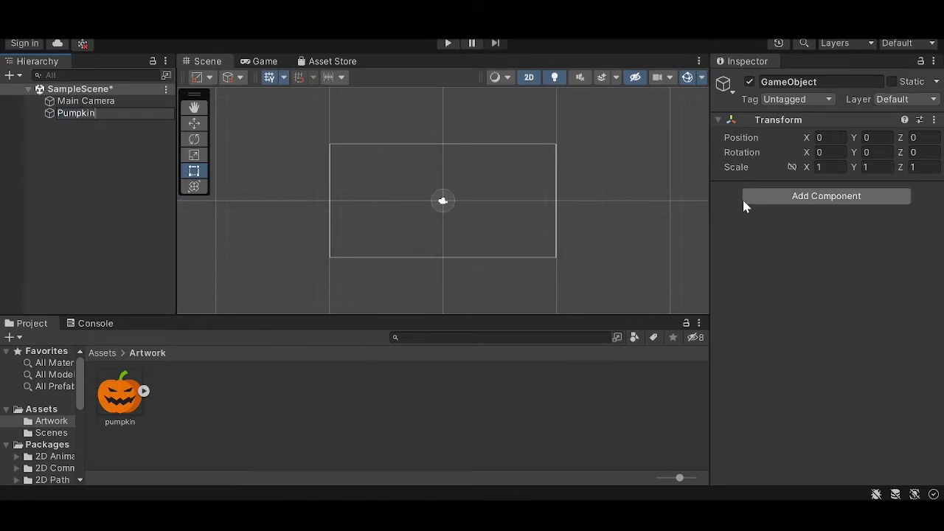
pyautogui.press('Return')
# Step: Add a Sprite Renderer component to the Pumpkin object and assign the pumpkin sprite to it
pyautogui.click(864, 200)
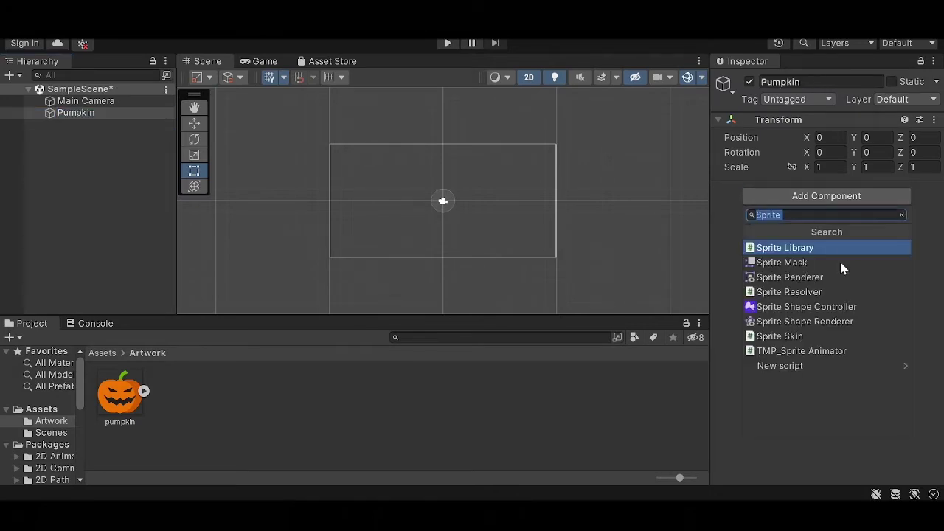
pyautogui.click(835, 278)
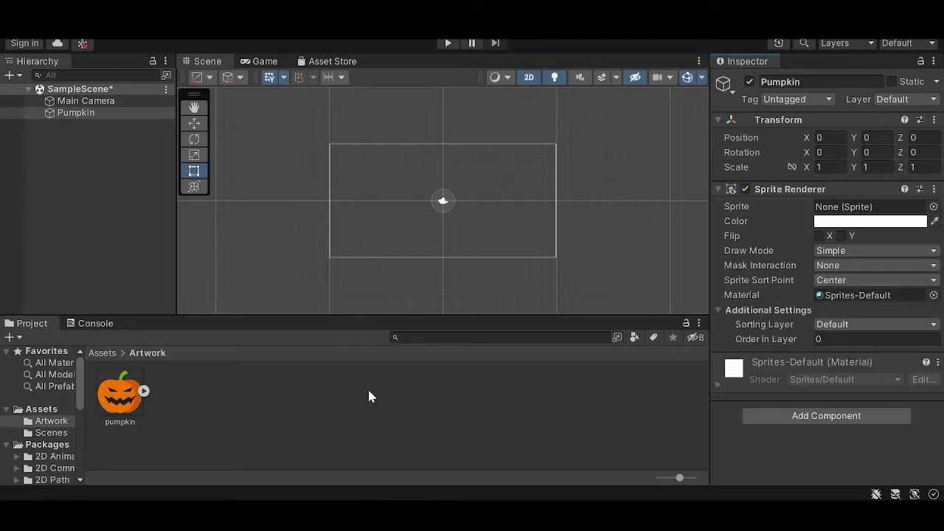
pyautogui.moveTo(816, 245); pyautogui.dragTo(848, 210)
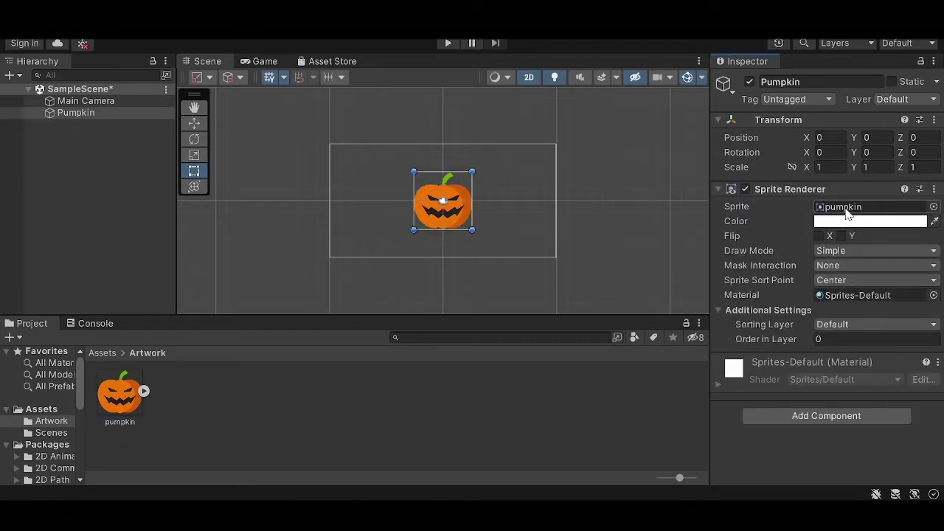
# Step: Add a Sprite Skin component to the Pumpkin object and create its bones
pyautogui.click(827, 416)
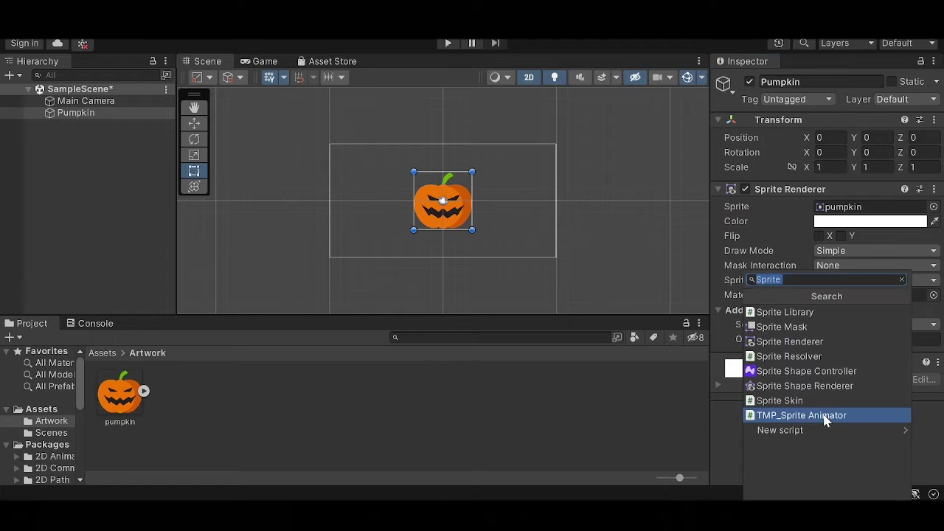
pyautogui.write('sprite skin')
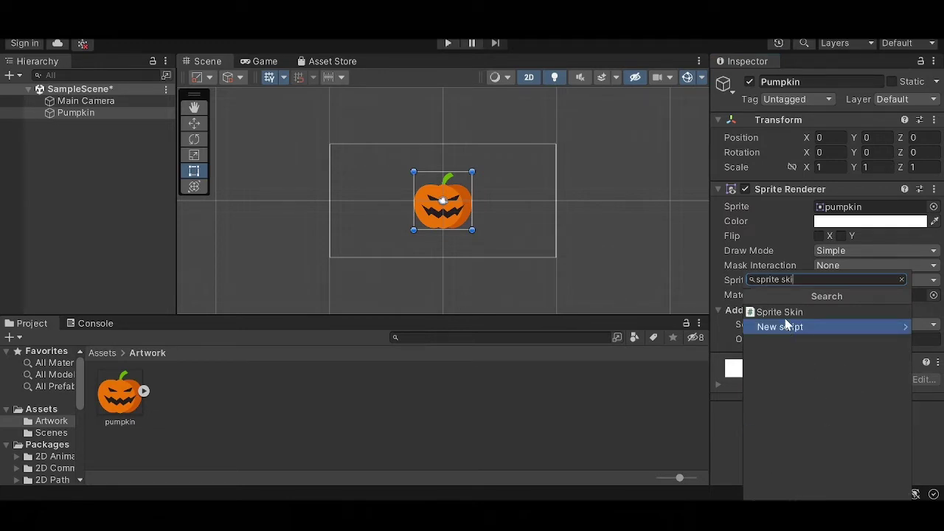
pyautogui.click(786, 312)
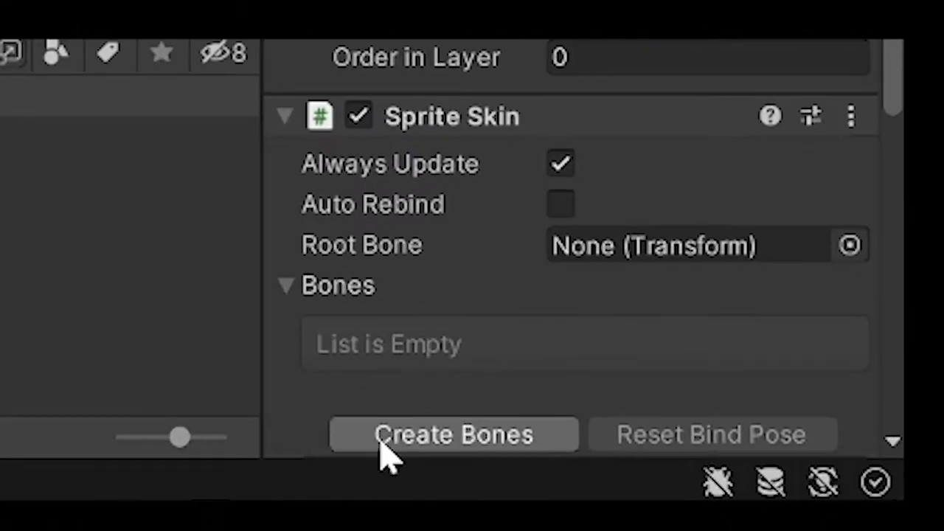
pyautogui.click(755, 479)
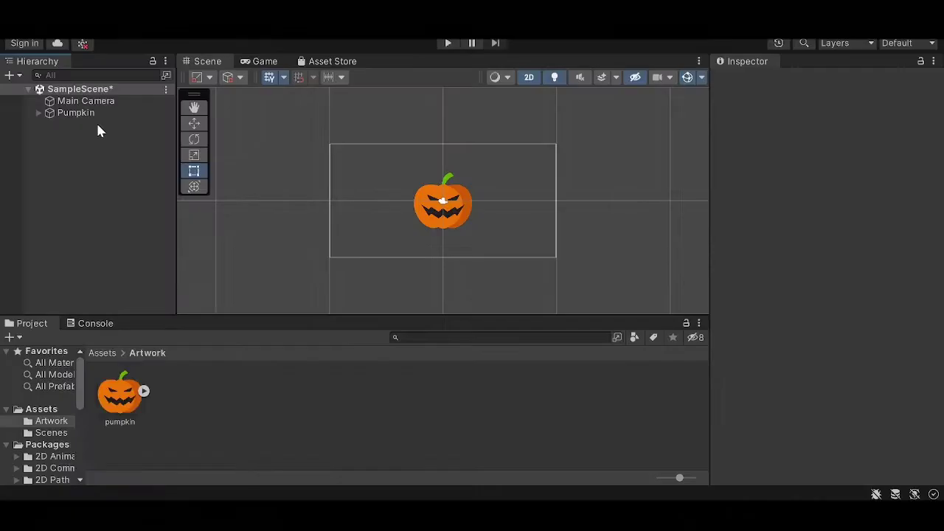
# Step: Add a 3D cube object to the root of SampleScene
pyautogui.rightClick(63, 152)
pyautogui.moveTo(126, 339)
pyautogui.click(265, 340)
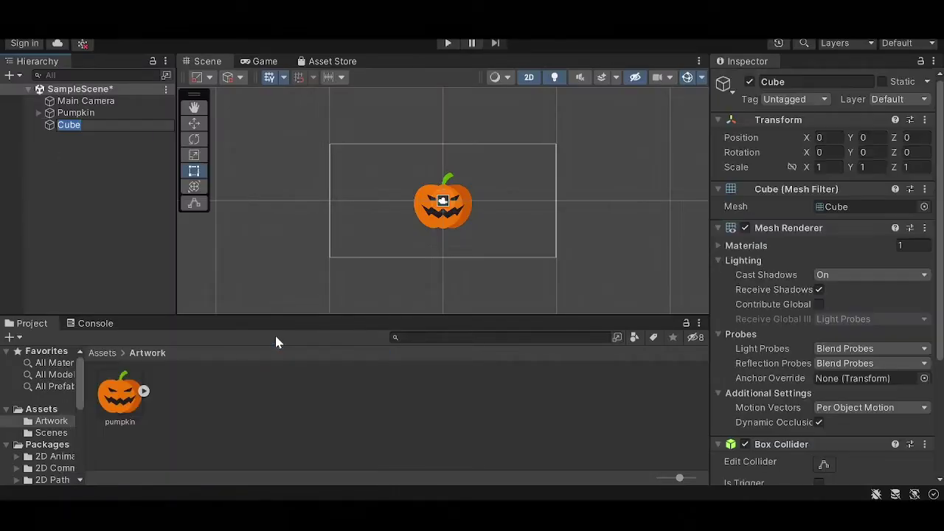
# Step: Rename the new cube as Floor and set its scale to 20 in X and 2 in Y
pyautogui.write('Floor')
pyautogui.press('Return')
pyautogui.moveTo(806, 167); pyautogui.dragTo(382, 221)
pyautogui.moveTo(851, 167); pyautogui.dragTo(883, 166)
pyautogui.write('20')
pyautogui.press('Tab')
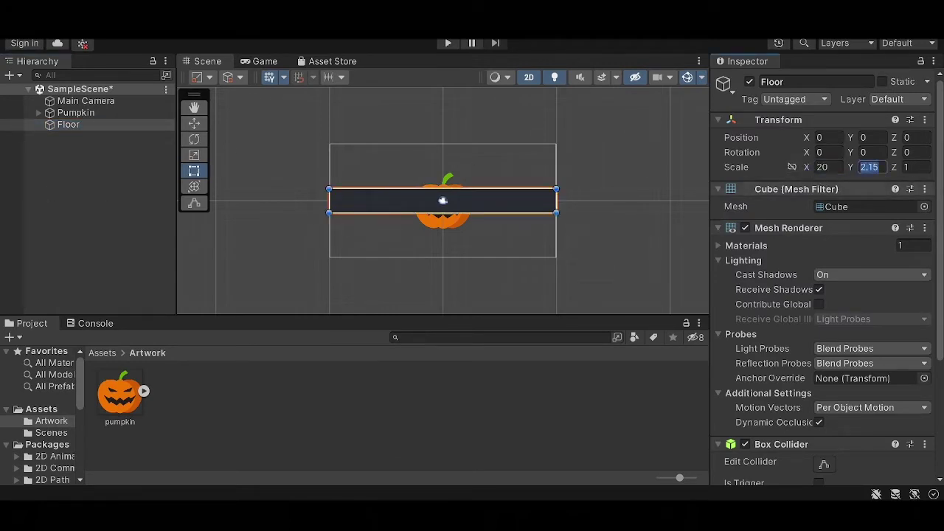
pyautogui.write('2')
# Step: Move the Floor straight down to the lower edge of the camera frame, at about Y -4.22
pyautogui.click(198, 126)
pyautogui.moveTo(451, 201); pyautogui.dragTo(456, 246)
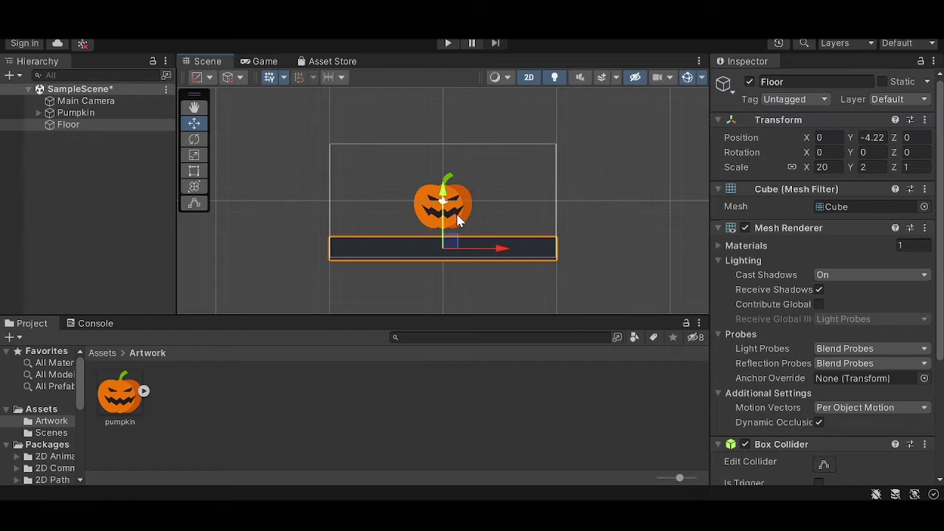
# Step: Link the Pumpkin object's scale proportions and scale it uniformly to 0.5
pyautogui.click(104, 101)
pyautogui.click(76, 112)
pyautogui.click(793, 168)
pyautogui.click(826, 168)
pyautogui.write('0.8')
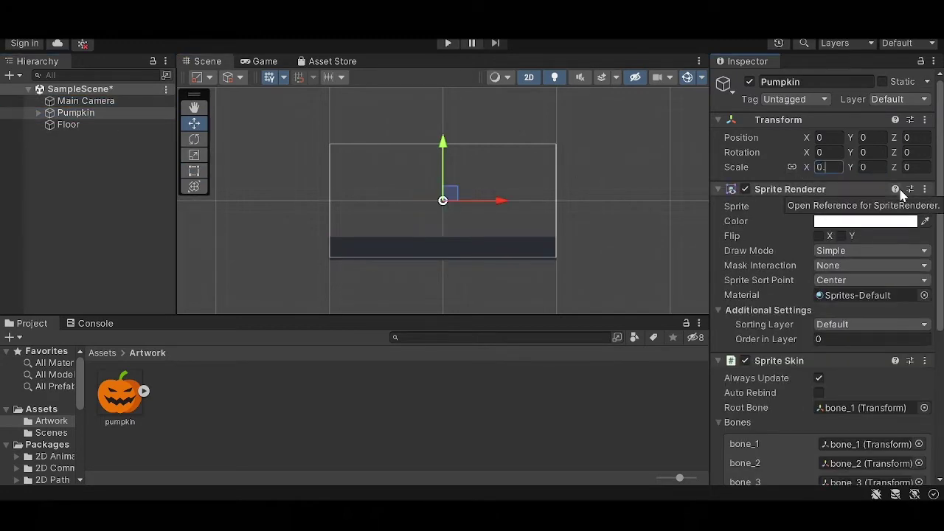
pyautogui.press('BackSpace')
pyautogui.write('5')
pyautogui.click(605, 158)
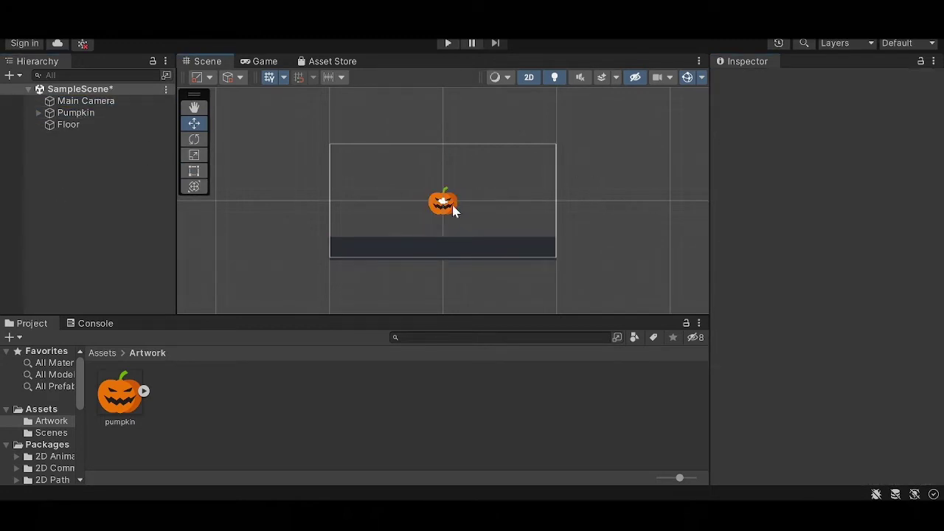
# Step: Dock the Game view beside the Scene view and set its resolution to 920x600
pyautogui.moveTo(468, 197)
pyautogui.mouseDown(button='middle')
pyautogui.moveTo(486, 199)
pyautogui.moveTo(467, 200)
pyautogui.mouseUp(button='middle')
pyautogui.moveTo(265, 61); pyautogui.dragTo(649, 191)
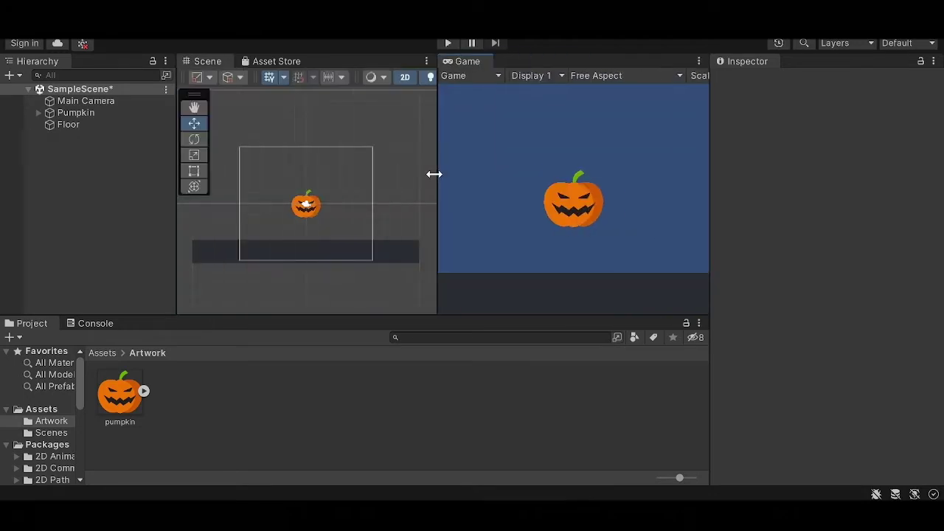
pyautogui.moveTo(432, 174); pyautogui.dragTo(415, 175)
pyautogui.click(571, 76)
pyautogui.click(590, 205)
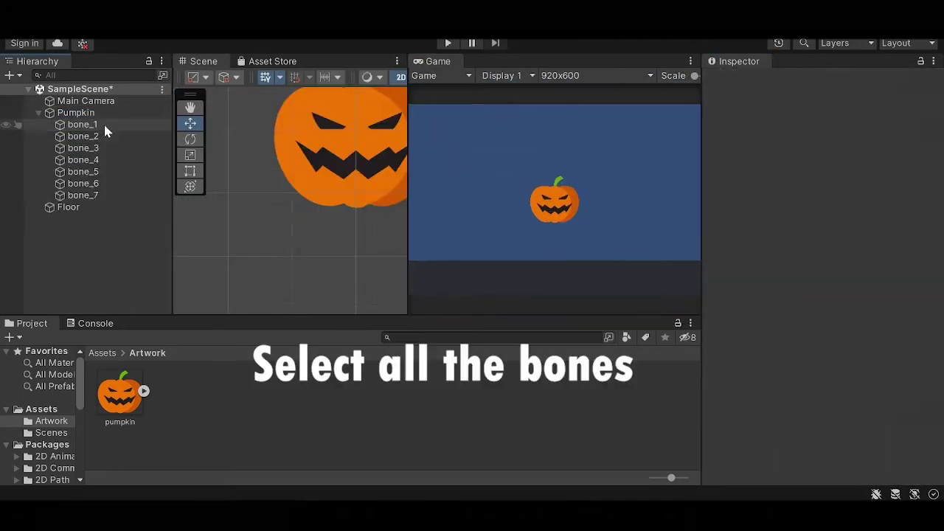
# Step: Add a Circle Collider 2D to bone_1 through bone_7, with radius 0.69 and its X offset shifted along each bone
pyautogui.click(112, 193)
pyautogui.keyDown('shift'); pyautogui.click(109, 127); pyautogui.keyUp('shift')
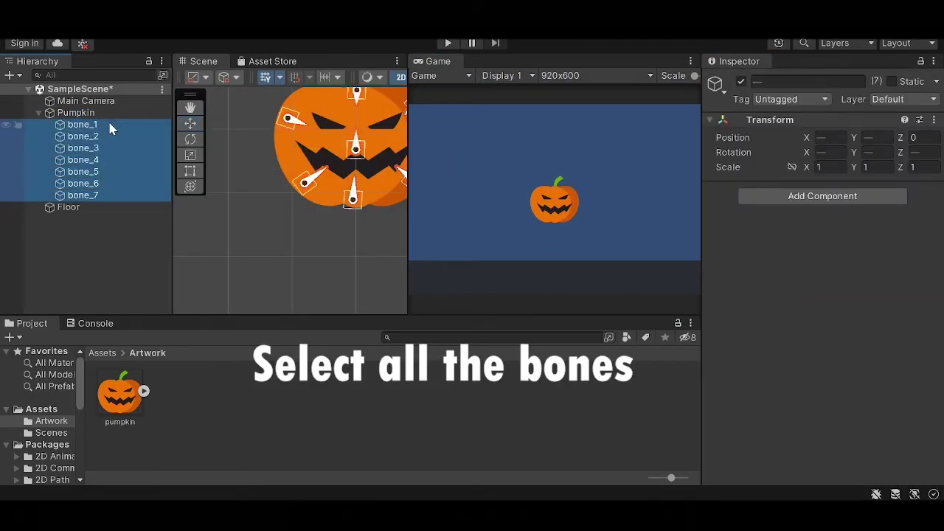
pyautogui.click(822, 197)
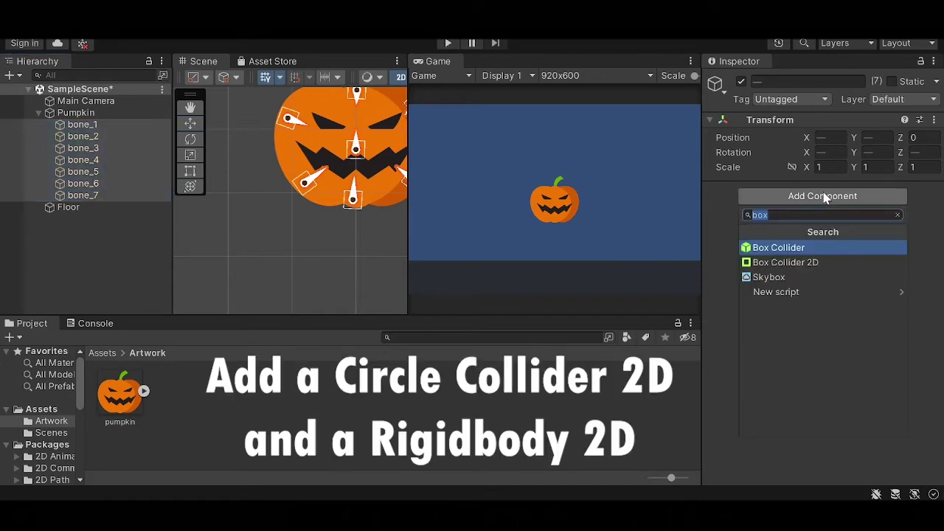
pyautogui.write('circle')
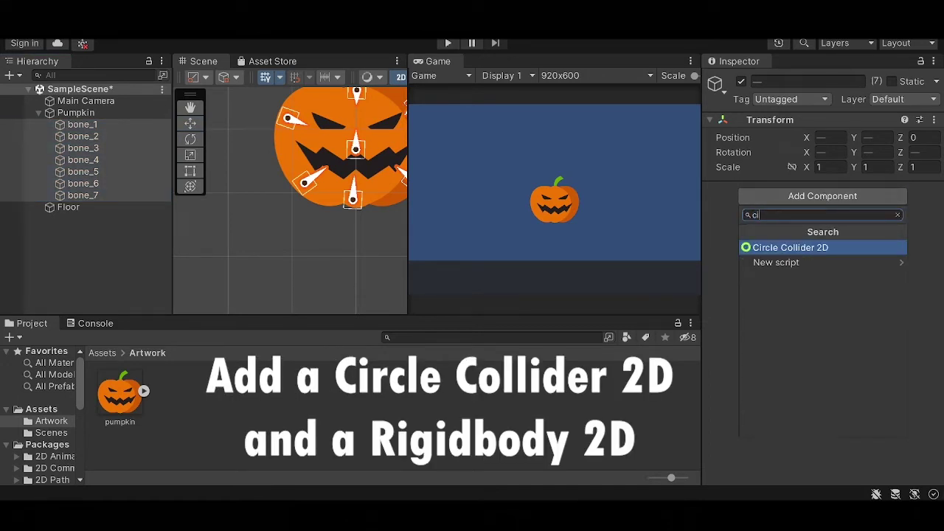
pyautogui.press('Return')
pyautogui.moveTo(801, 301); pyautogui.dragTo(804, 301)
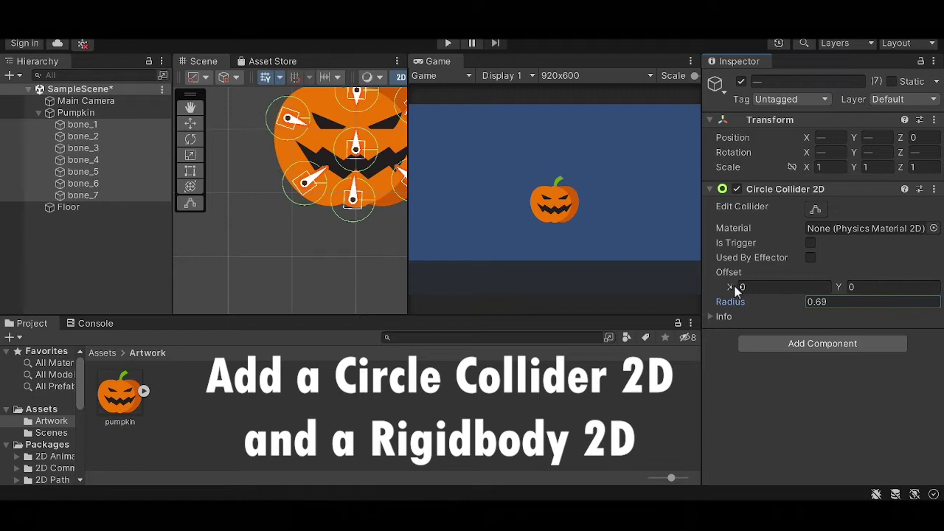
pyautogui.moveTo(731, 286); pyautogui.dragTo(738, 286)
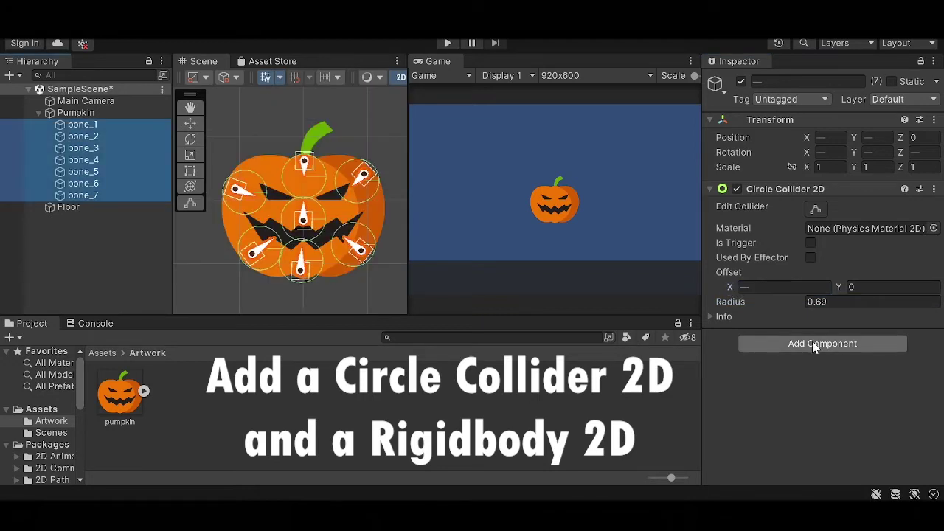
# Step: Add a Rigidbody 2D component to all seven selected bones
pyautogui.click(815, 343)
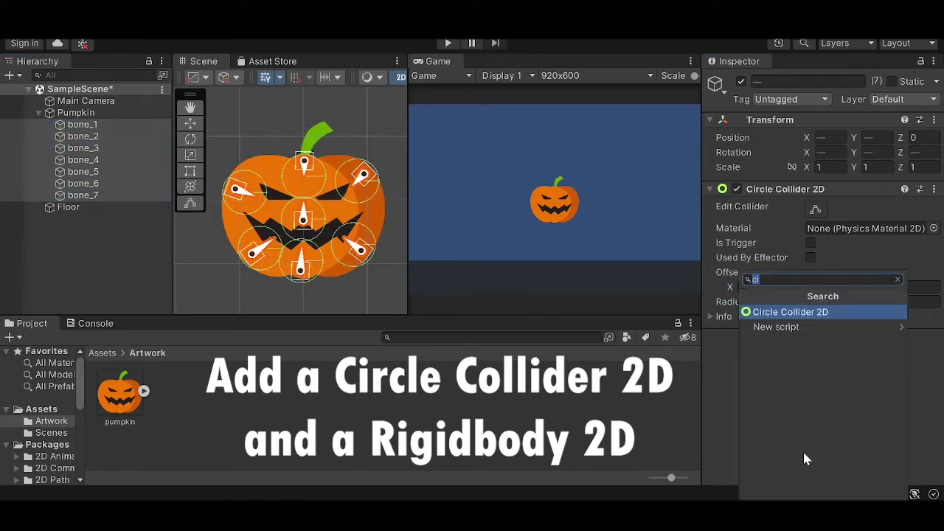
pyautogui.write('rigi')
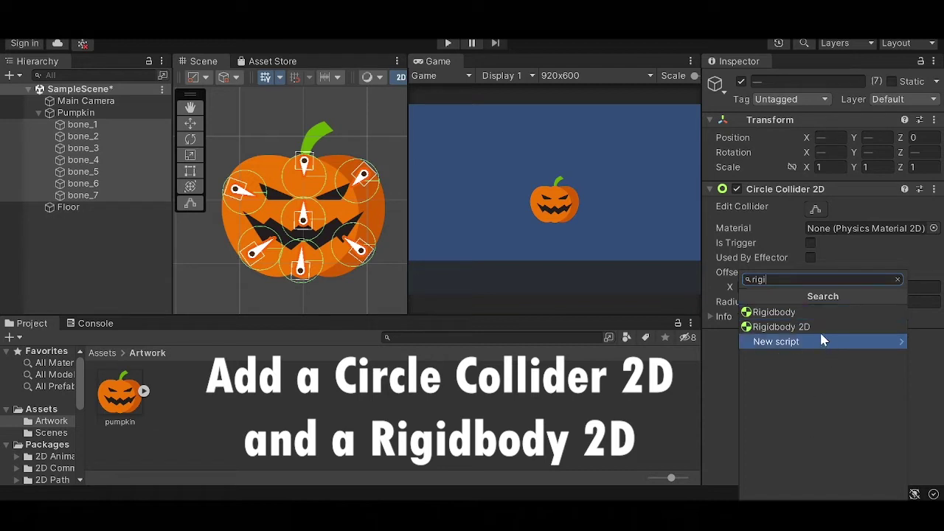
pyautogui.click(781, 327)
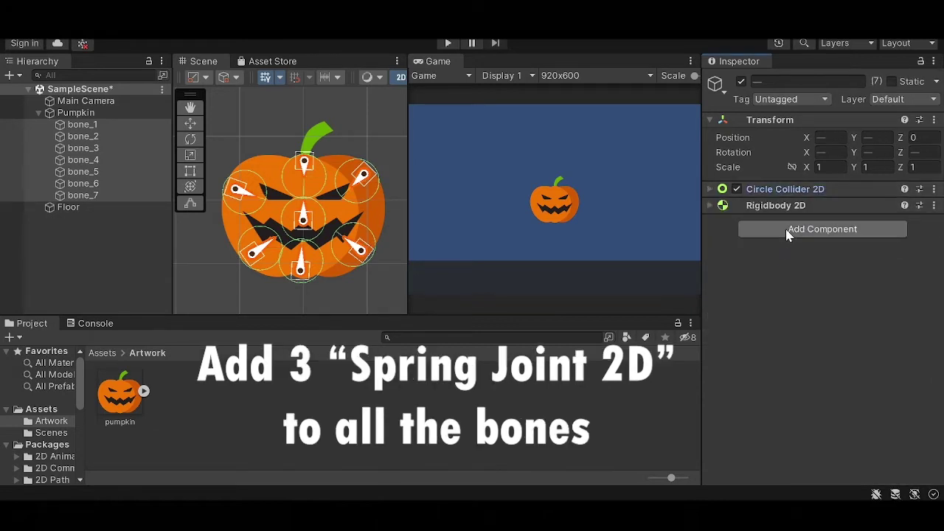
# Step: Add three Spring Joint 2D components to all seven selected bones
pyautogui.click(788, 229)
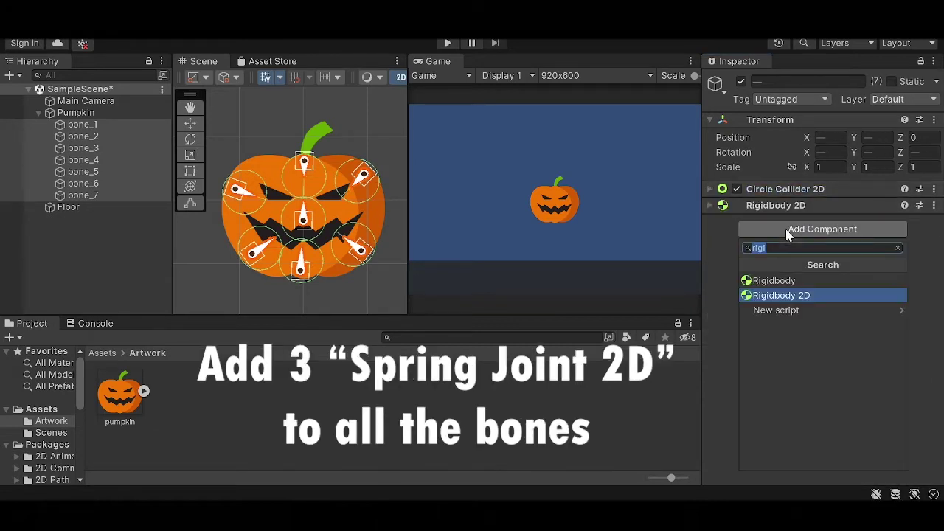
pyautogui.write('sprin')
pyautogui.press('Return')
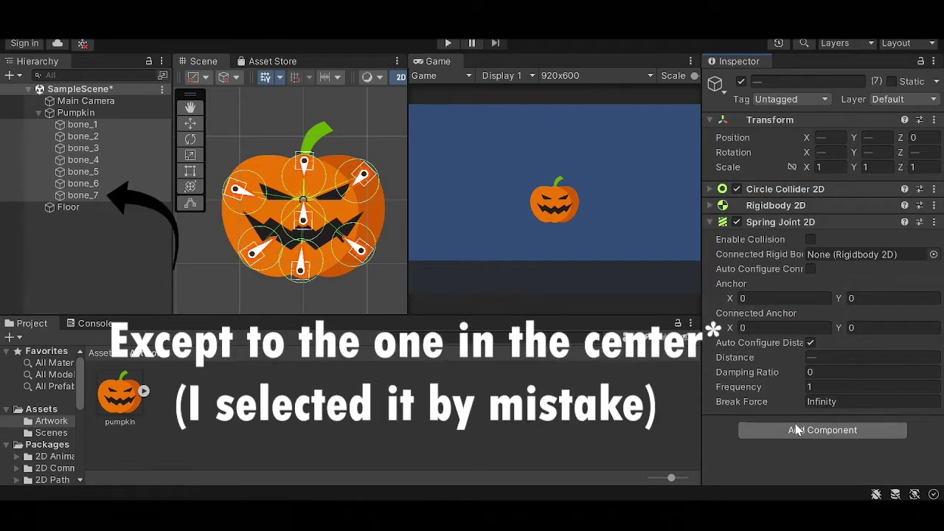
pyautogui.click(804, 431)
pyautogui.click(786, 326)
pyautogui.scroll(-3, 819, 383)
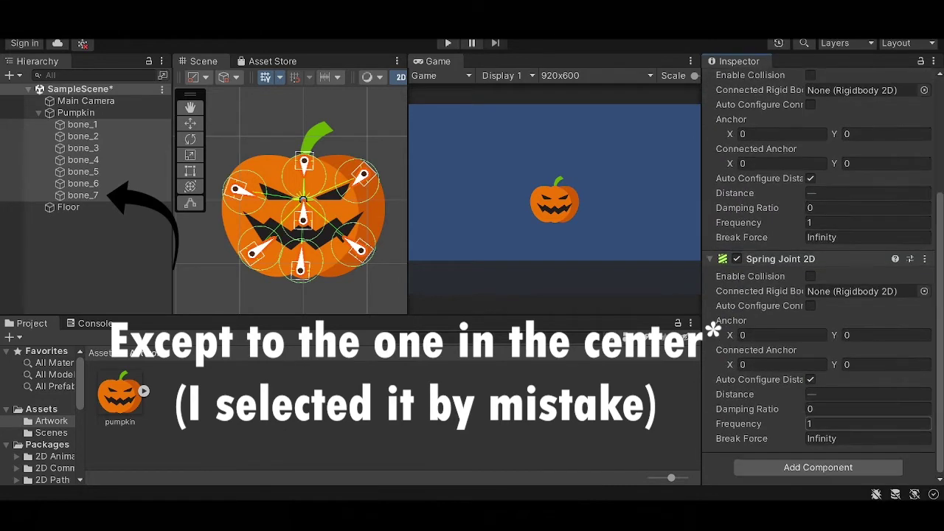
pyautogui.click(817, 472)
pyautogui.click(778, 327)
pyautogui.scroll(-3, 848, 395)
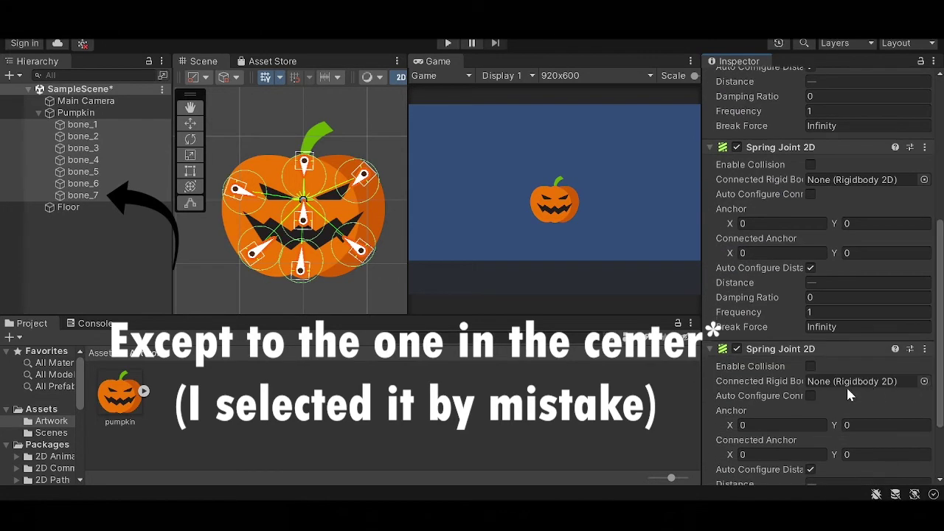
# Step: Enable Auto Configure Connected Anchor on all three Spring Joint 2D components of the selected bones
pyautogui.click(810, 396)
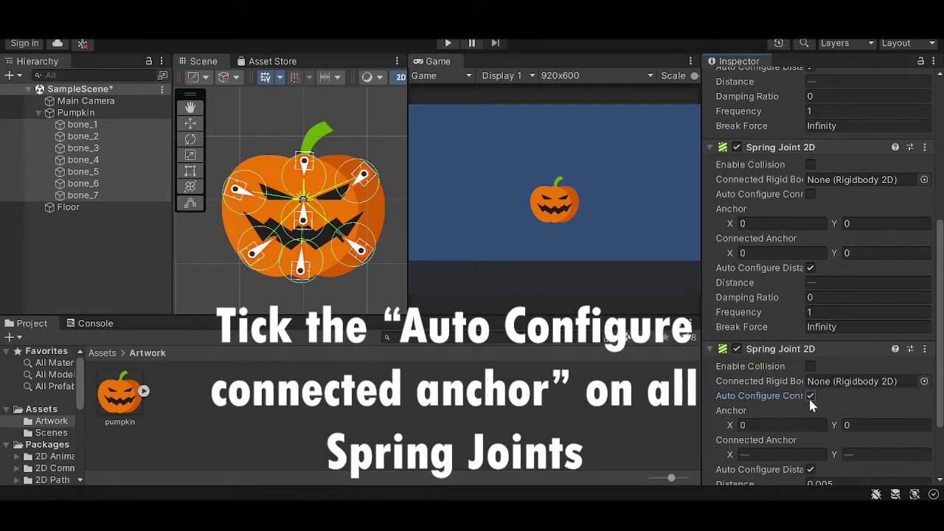
pyautogui.click(810, 194)
pyautogui.scroll(2, 940, 177)
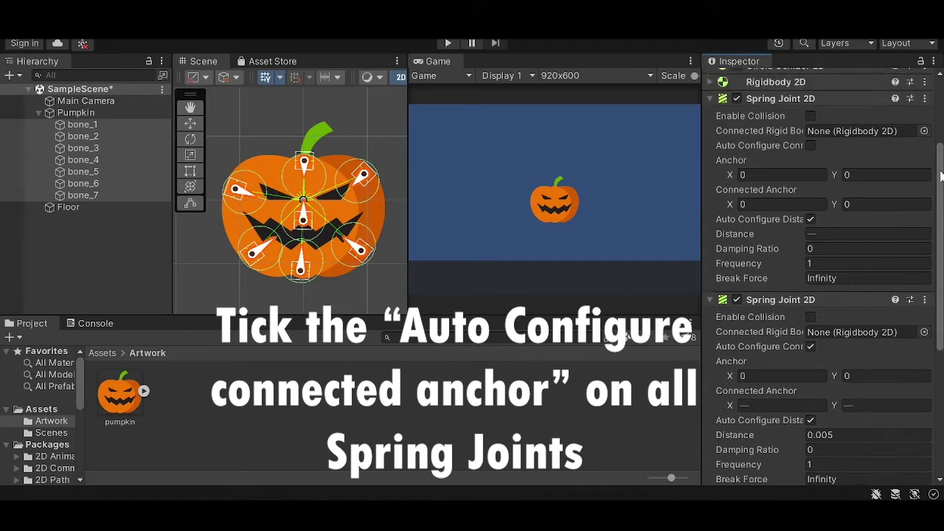
pyautogui.scroll(1, 940, 177)
pyautogui.click(809, 161)
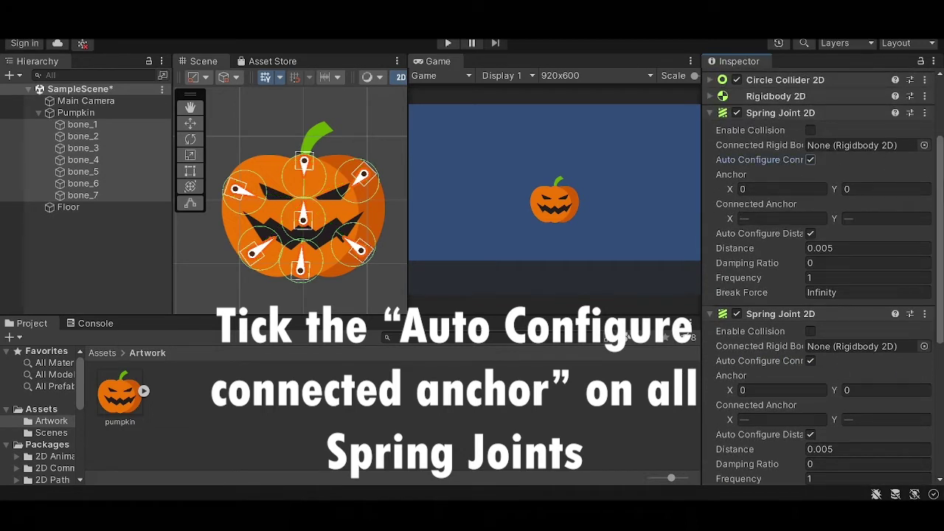
pyautogui.scroll(-3, 941, 214)
pyautogui.scroll(-3, 942, 214)
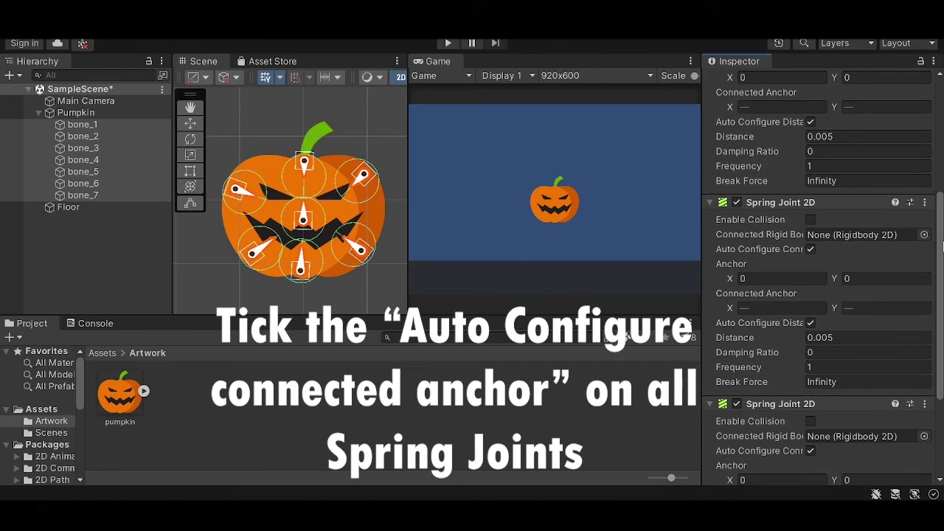
pyautogui.scroll(-15, 941, 234)
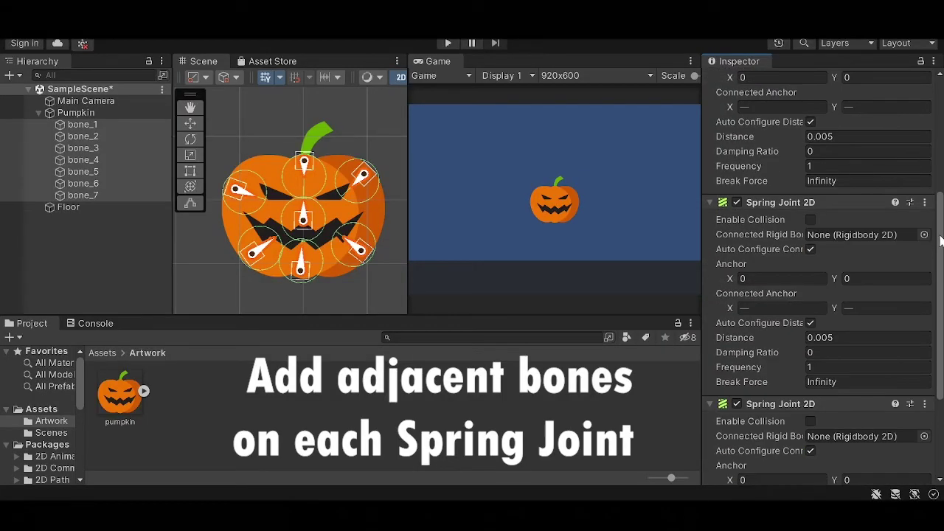
pyautogui.moveTo(941, 281); pyautogui.dragTo(941, 172)
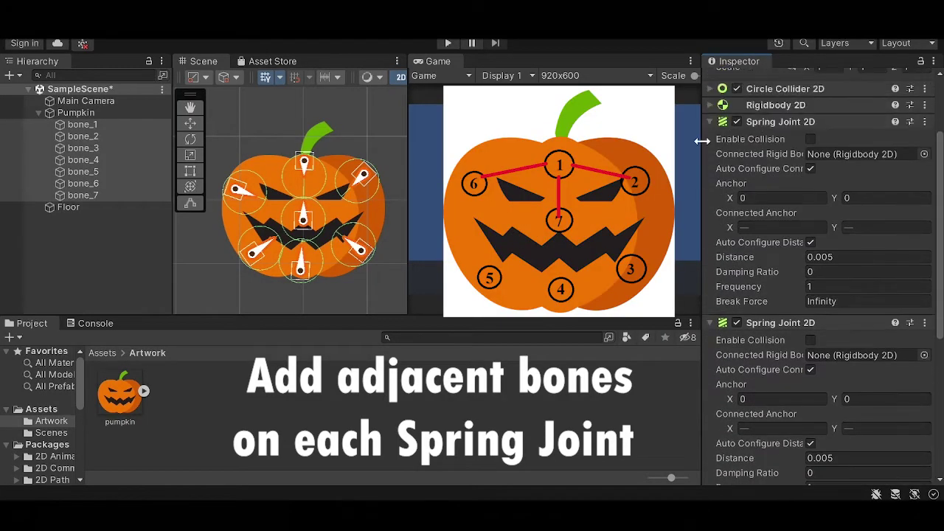
pyautogui.click(711, 122)
pyautogui.click(710, 138)
pyautogui.click(709, 255)
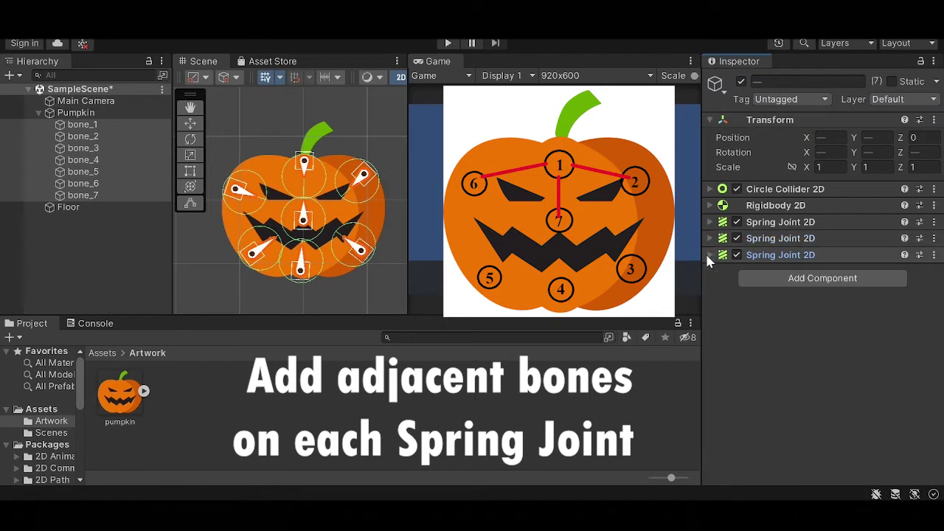
pyautogui.click(710, 256)
pyautogui.click(709, 238)
pyautogui.click(709, 223)
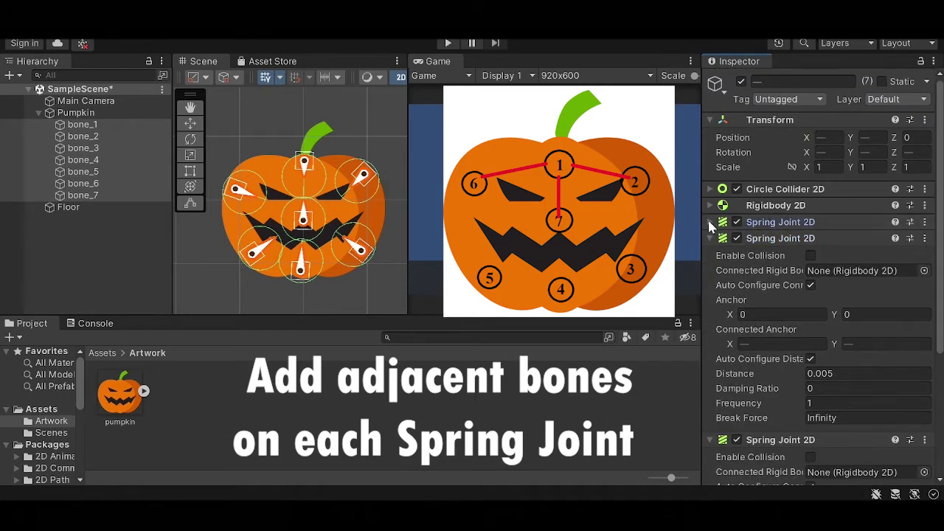
# Step: Connect the three spring joints of bone_1 to bone_2, bone_6 and bone_7
pyautogui.click(112, 124)
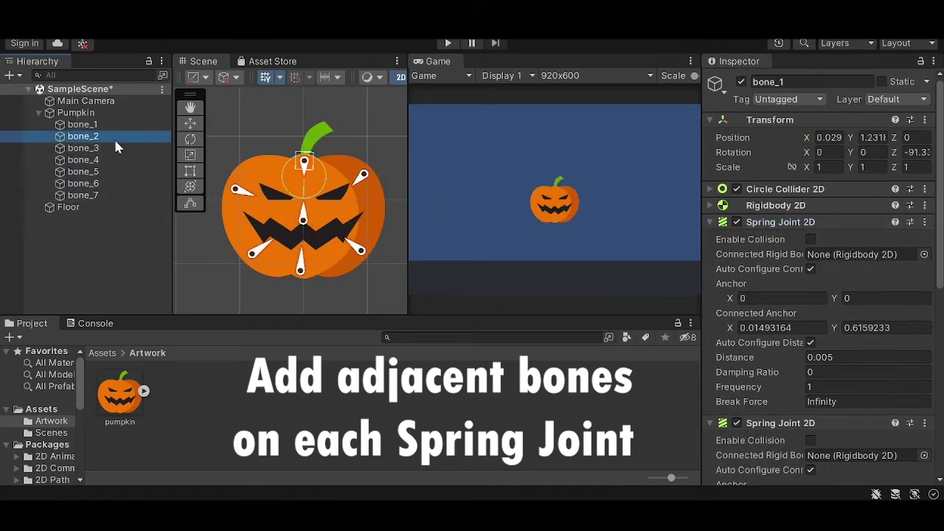
pyautogui.moveTo(114, 137); pyautogui.dragTo(864, 255)
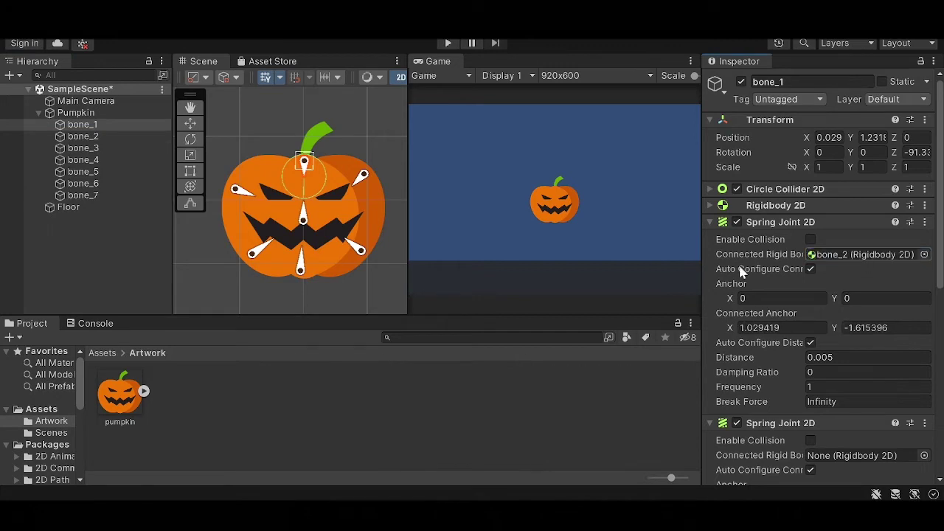
pyautogui.moveTo(126, 145); pyautogui.dragTo(853, 369)
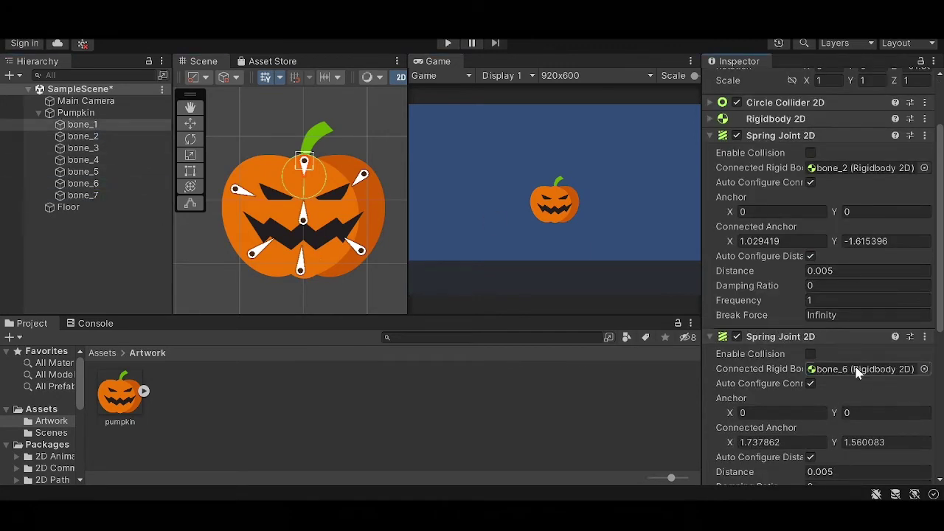
pyautogui.scroll(-5, 853, 368)
pyautogui.moveTo(101, 194); pyautogui.dragTo(849, 377)
# Step: Connect the three spring joints of bone_2 to bone_1, bone_3 and bone_7
pyautogui.click(83, 136)
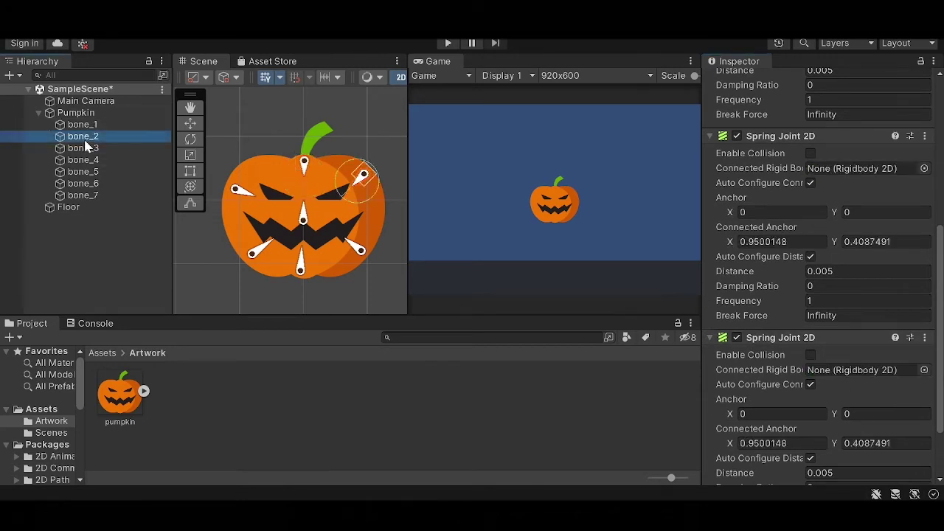
pyautogui.scroll(2, 939, 321)
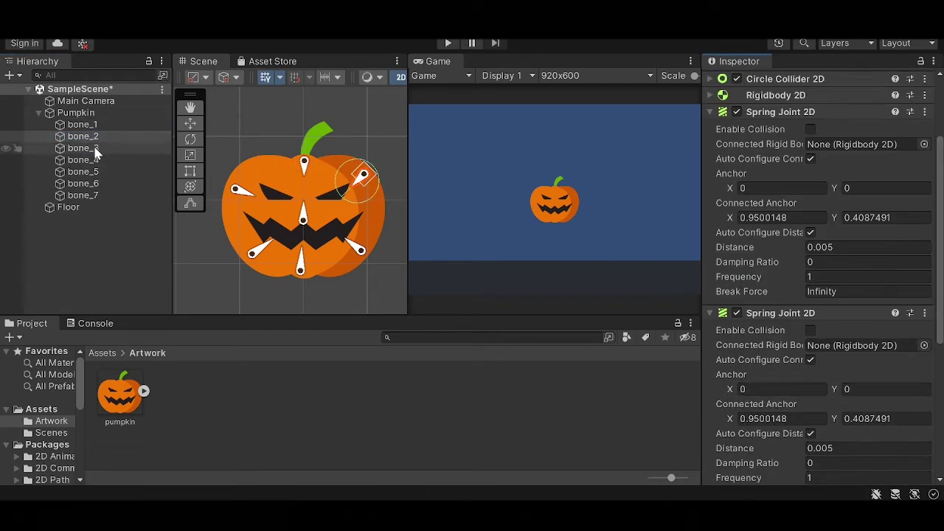
pyautogui.moveTo(82, 124); pyautogui.dragTo(856, 145)
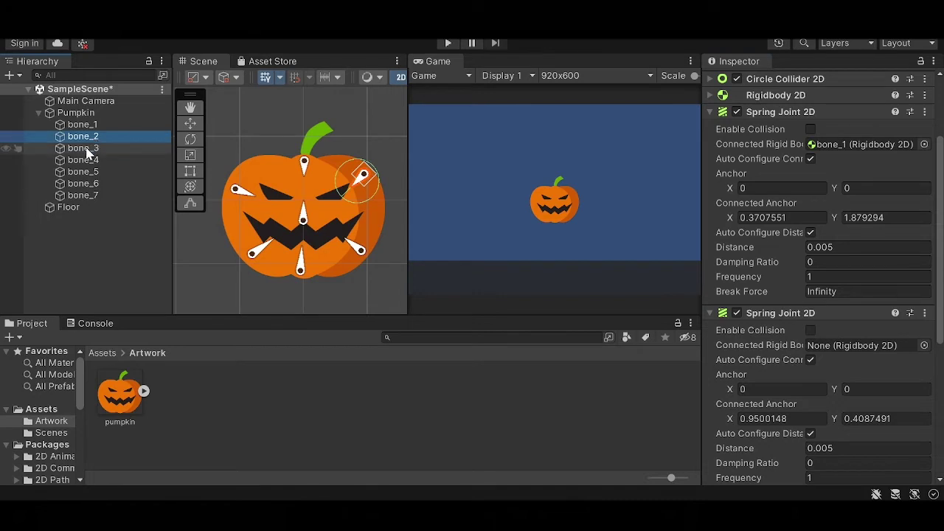
pyautogui.moveTo(82, 148); pyautogui.dragTo(829, 345)
pyautogui.scroll(-3, 829, 346)
pyautogui.moveTo(82, 195); pyautogui.dragTo(869, 302)
pyautogui.click(82, 196)
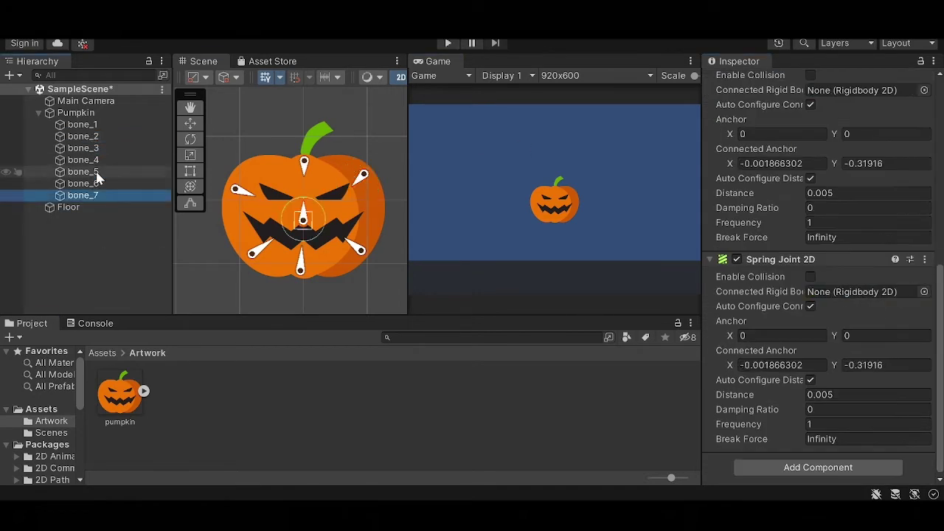
# Step: Connect the three spring joints of bone_3 to bone_2, bone_4 and bone_7
pyautogui.click(101, 147)
pyautogui.moveTo(85, 137); pyautogui.dragTo(832, 111)
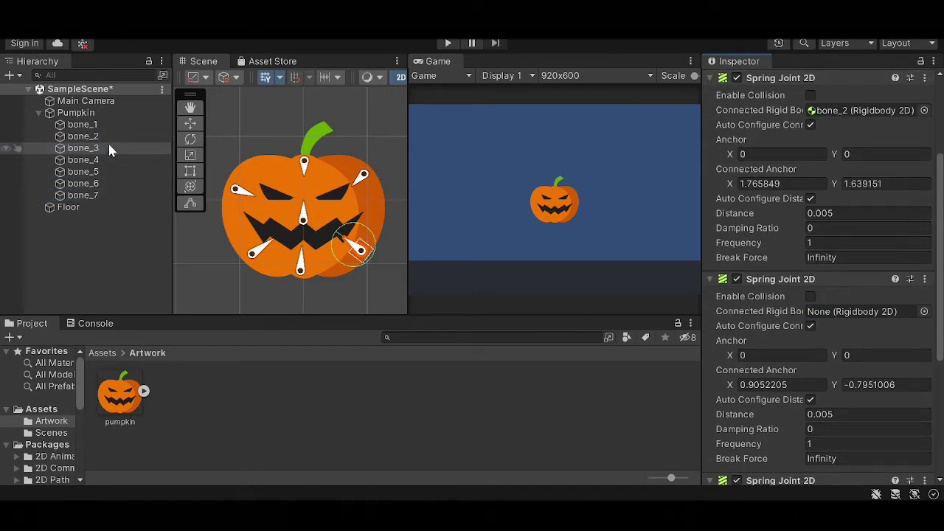
pyautogui.moveTo(87, 159); pyautogui.dragTo(834, 318)
pyautogui.scroll(-3, 834, 318)
pyautogui.moveTo(83, 195); pyautogui.dragTo(840, 322)
# Step: Connect the three spring joints of bone_4 to bone_3, bone_5 and bone_7
pyautogui.click(85, 161)
pyautogui.moveTo(82, 148); pyautogui.dragTo(848, 118)
pyautogui.moveTo(83, 172); pyautogui.dragTo(840, 319)
pyautogui.scroll(-1, 841, 310)
pyautogui.moveTo(937, 302); pyautogui.dragTo(927, 174)
pyautogui.moveTo(91, 150); pyautogui.dragTo(820, 153)
pyautogui.moveTo(92, 172); pyautogui.dragTo(848, 351)
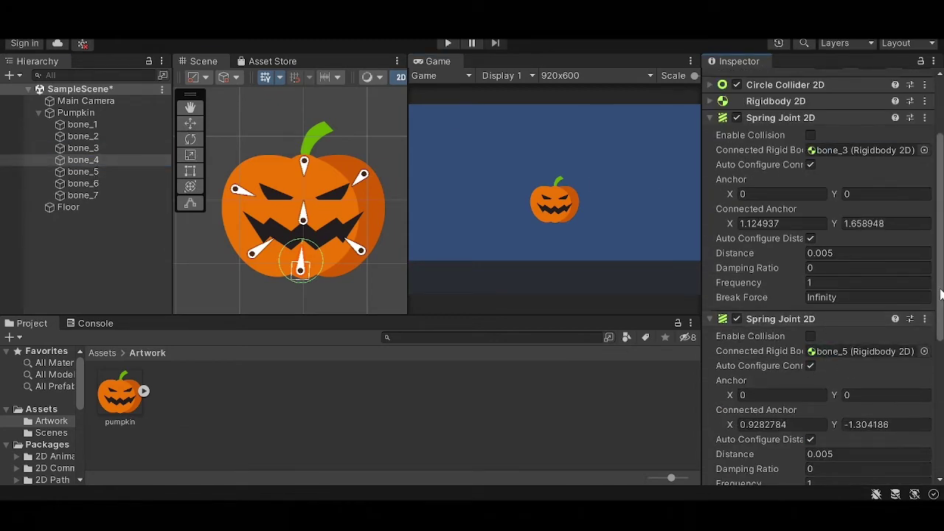
pyautogui.moveTo(940, 295); pyautogui.dragTo(939, 382)
pyautogui.moveTo(91, 194); pyautogui.dragTo(840, 376)
pyautogui.moveTo(939, 384); pyautogui.dragTo(939, 429)
# Step: Connect the three spring joints of bone_5 to bone_4, bone_6 and bone_7
pyautogui.click(82, 172)
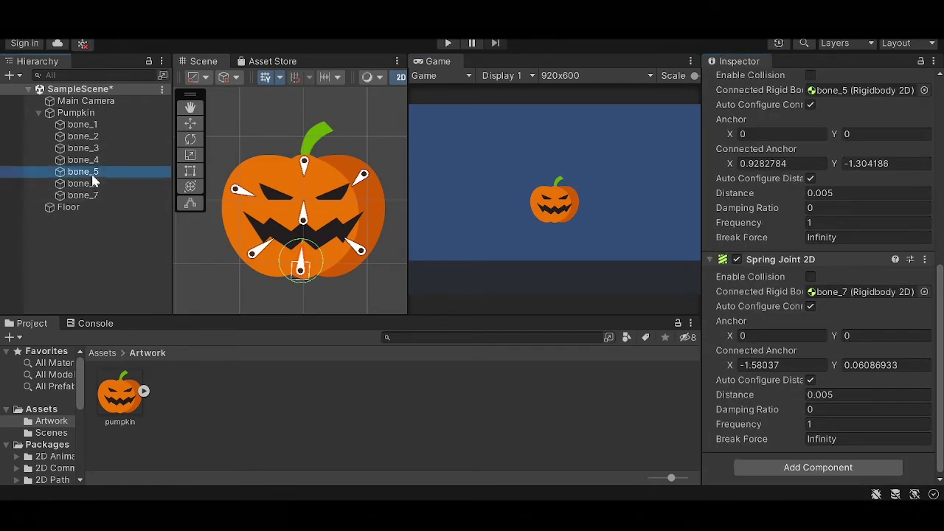
pyautogui.moveTo(83, 160); pyautogui.dragTo(859, 110)
pyautogui.moveTo(77, 184); pyautogui.dragTo(860, 311)
pyautogui.scroll(-3, 859, 311)
pyautogui.moveTo(81, 210); pyautogui.dragTo(826, 322)
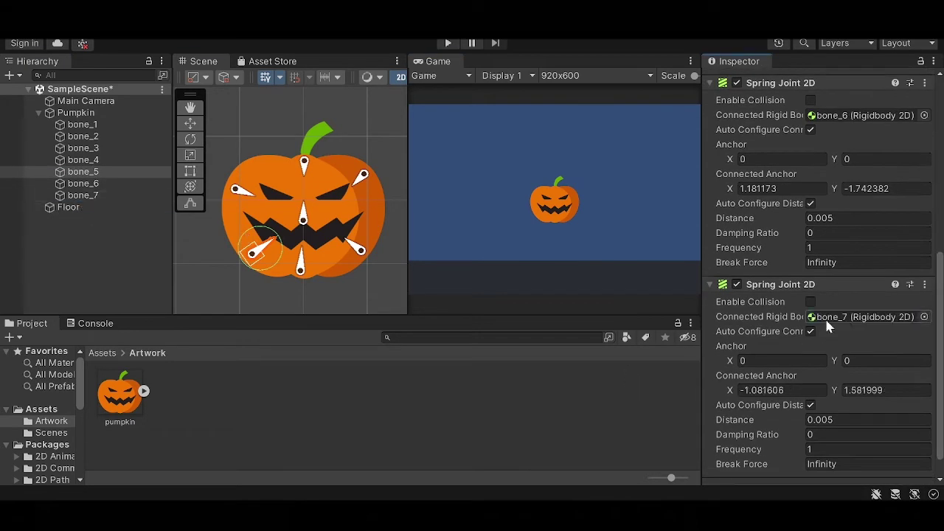
# Step: Connect the three spring joints of bone_6 to its two neighbouring bones, including bone_5, and to the central bone_7
pyautogui.click(111, 184)
pyautogui.moveTo(83, 171); pyautogui.dragTo(841, 135)
pyautogui.moveTo(939, 207); pyautogui.dragTo(939, 287)
pyautogui.moveTo(590, 200); pyautogui.dragTo(848, 177)
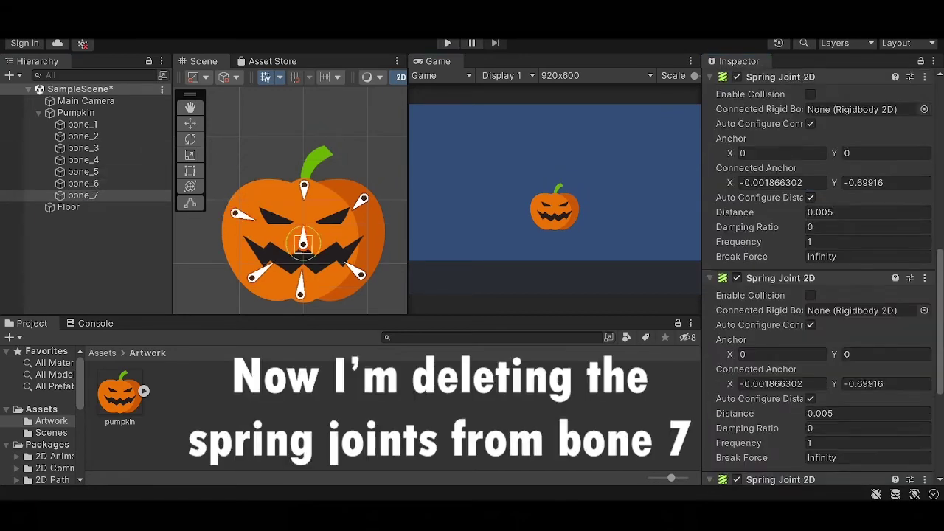
# Step: Remove all three Spring Joint 2D components from bone_7 and test the pumpkin's fall in play mode
pyautogui.moveTo(939, 318); pyautogui.dragTo(939, 265)
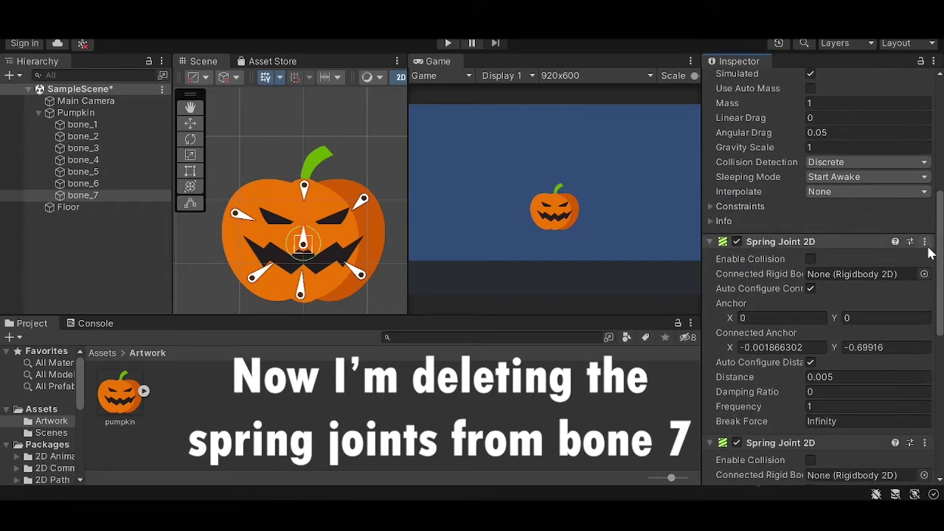
pyautogui.click(926, 241)
pyautogui.click(915, 273)
pyautogui.click(925, 240)
pyautogui.click(916, 273)
pyautogui.click(915, 262)
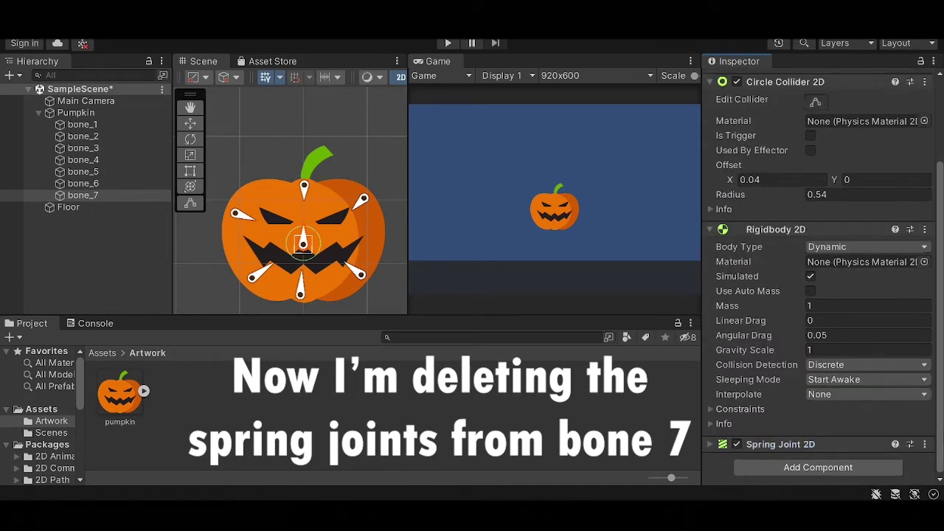
pyautogui.click(924, 444)
pyautogui.click(848, 327)
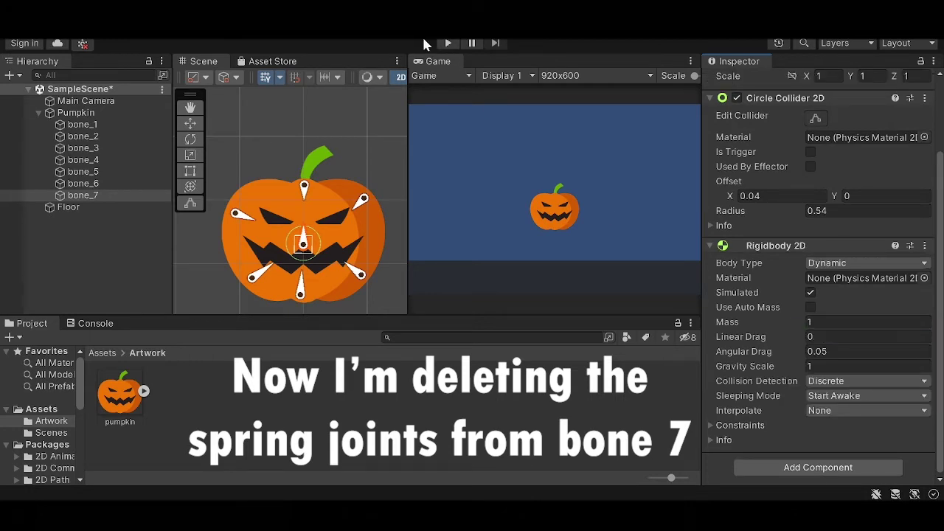
pyautogui.click(448, 43)
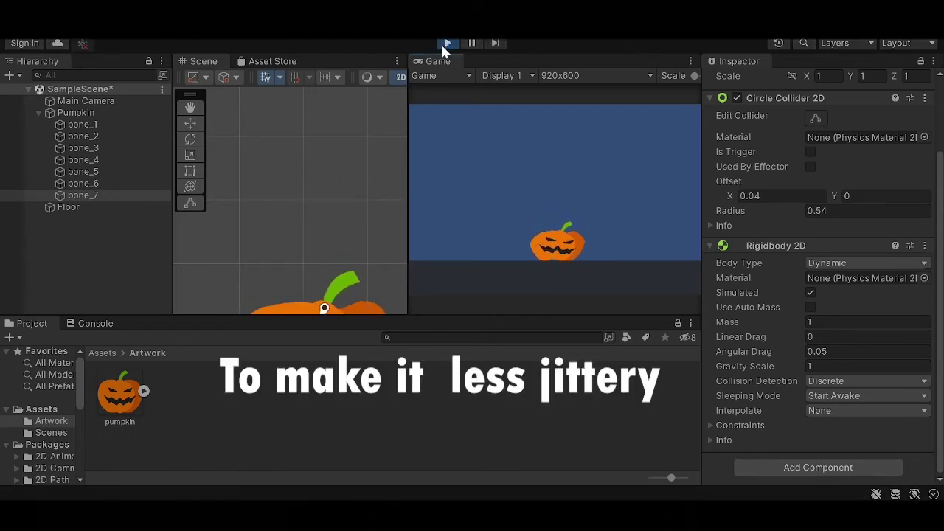
pyautogui.click(446, 44)
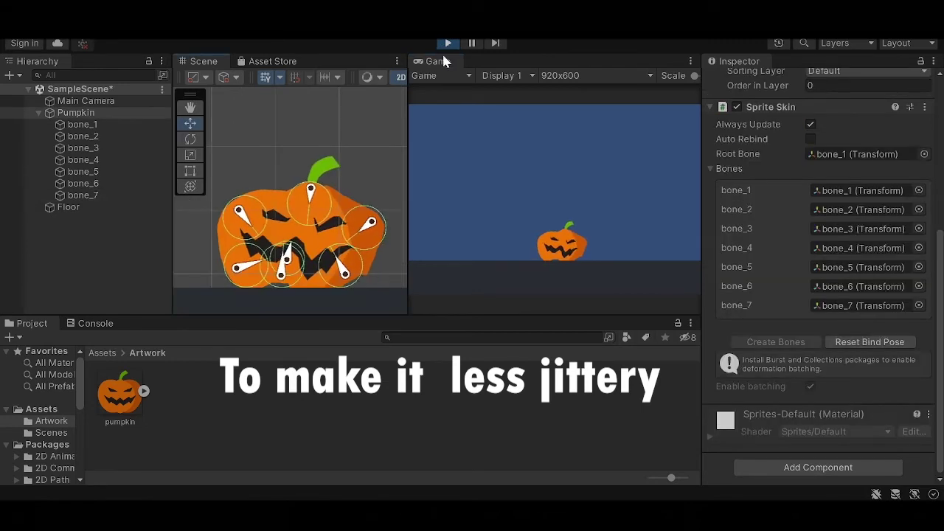
# Step: Set Damping Ratio to 0.5 and Frequency to 5 on all three spring joints of bone_1 through bone_6
pyautogui.click(83, 124)
pyautogui.keyDown('shift'); pyautogui.click(100, 195); pyautogui.keyUp('shift')
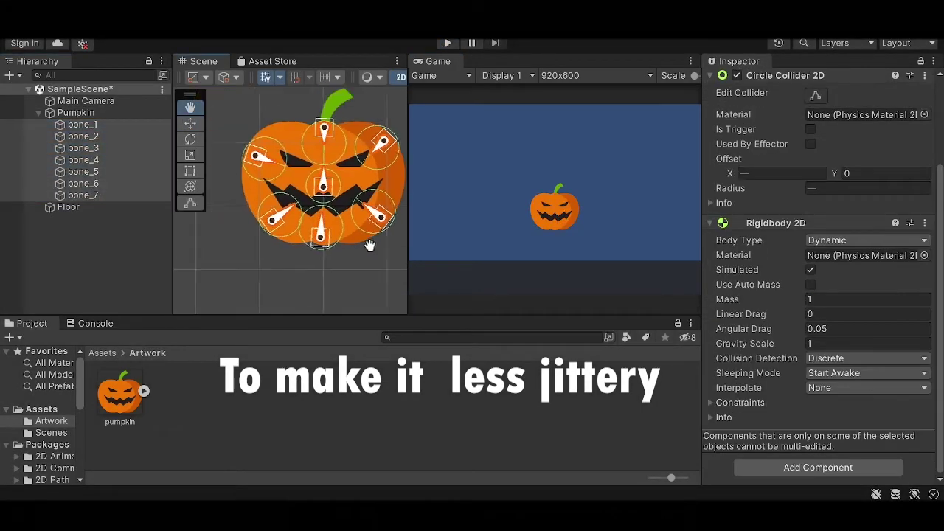
pyautogui.keyDown('ctrl'); pyautogui.click(76, 198); pyautogui.keyUp('ctrl')
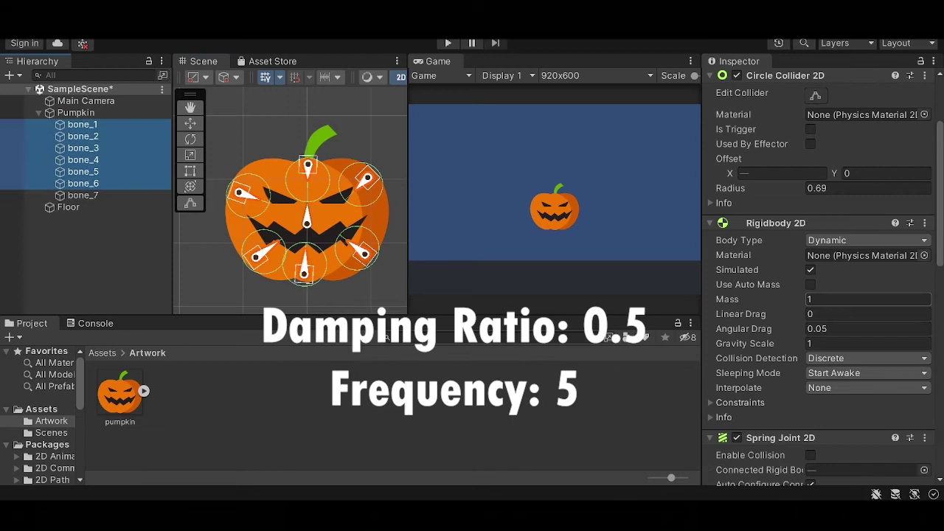
pyautogui.moveTo(938, 240); pyautogui.dragTo(938, 329)
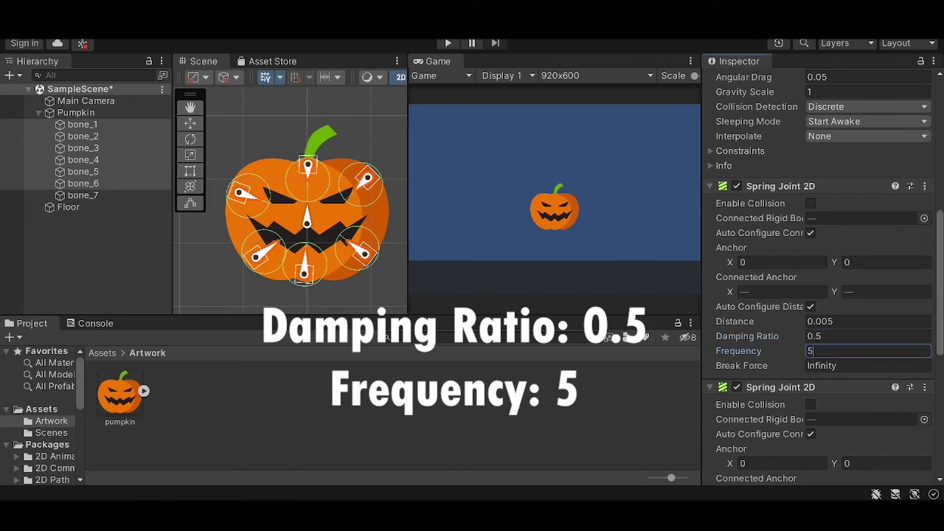
pyautogui.press('Return')
pyautogui.scroll(-4, 846, 423)
pyautogui.write('.5')
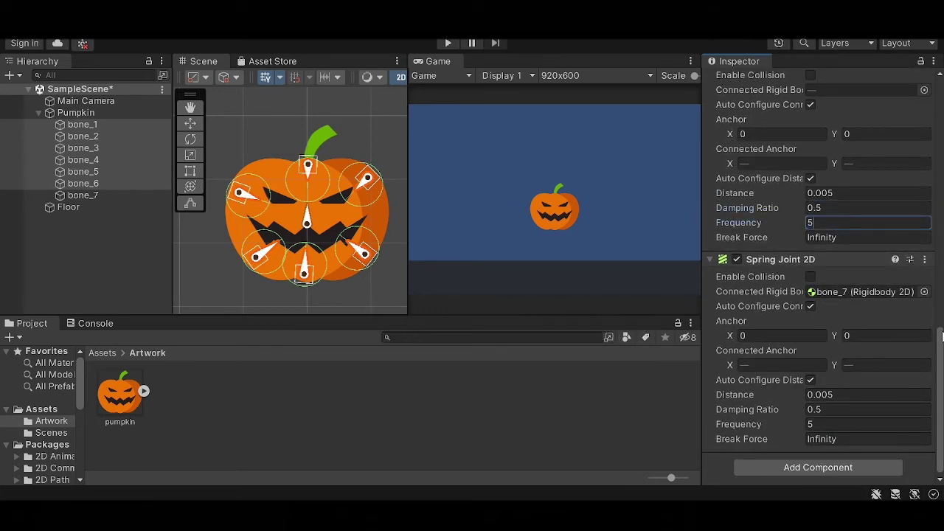
pyautogui.moveTo(941, 337); pyautogui.dragTo(941, 281)
# Step: Run the scene to check how the pumpkin lands on the floor, and stop it
pyautogui.click(445, 43)
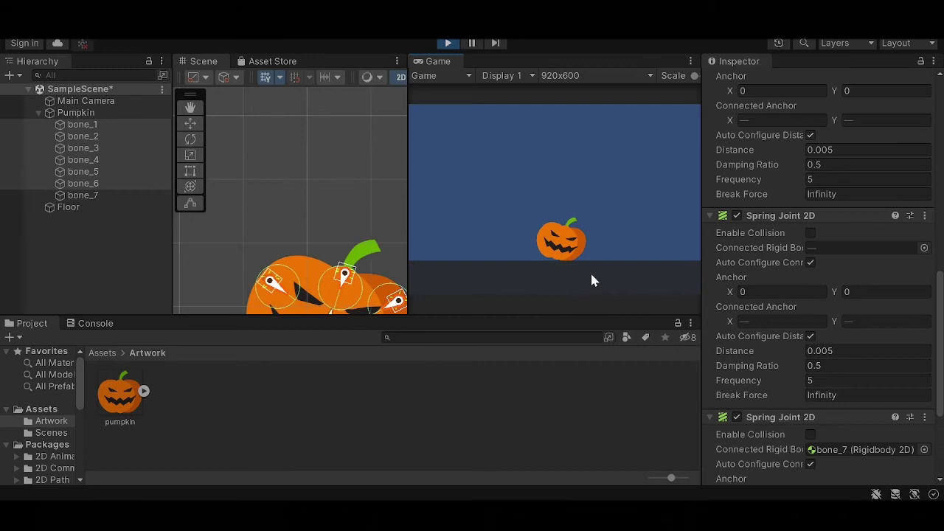
pyautogui.moveTo(320, 212); pyautogui.dragTo(308, 146, button='middle')
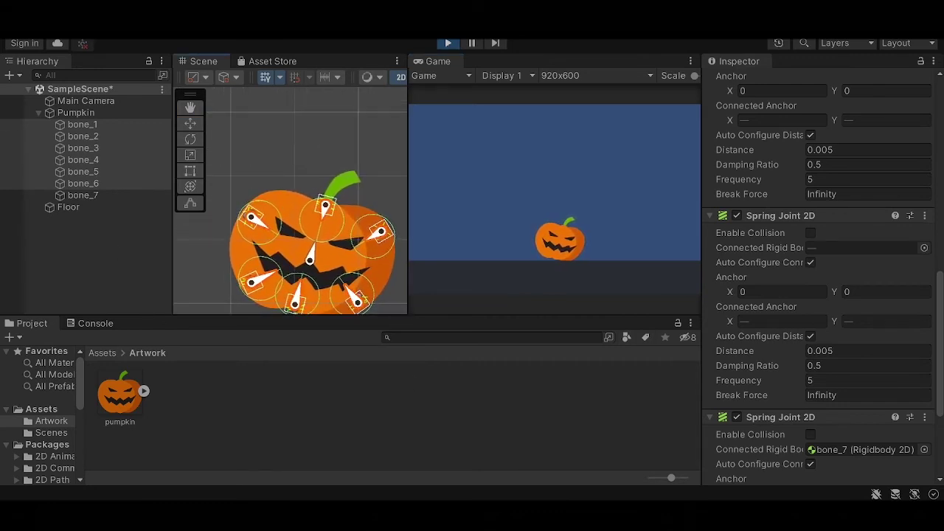
pyautogui.click(448, 42)
# Step: Add a 3D cube stretched to an X scale of 3.674 as a platform below the pumpkin, and duplicate it as a second platform
pyautogui.rightClick(115, 284)
pyautogui.moveTo(181, 356)
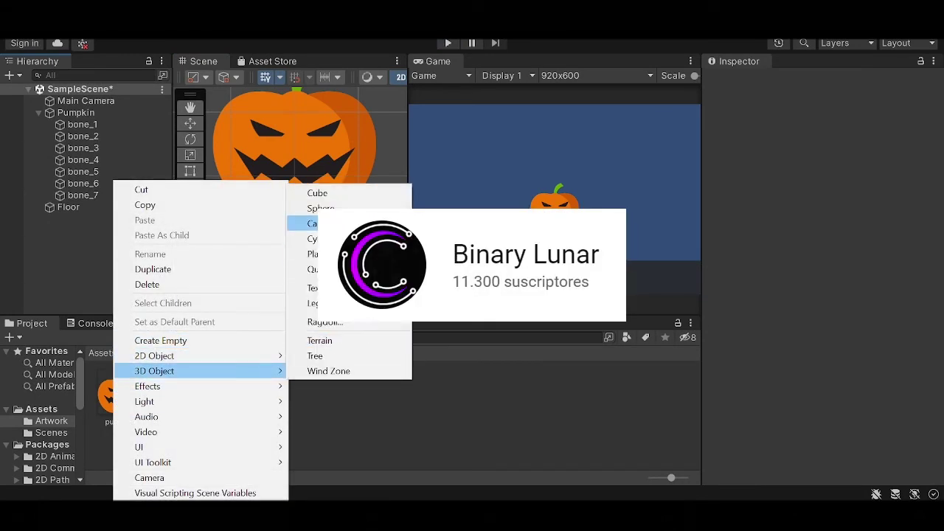
pyautogui.click(317, 192)
pyautogui.moveTo(324, 203); pyautogui.dragTo(297, 234, button='middle')
pyautogui.moveTo(295, 235); pyautogui.dragTo(182, 318)
pyautogui.hotkey('ctrl', 'd')
# Step: Replace the Box Collider with a Box Collider 2D on both cube platforms
pyautogui.keyDown('ctrl'); pyautogui.click(69, 219); pyautogui.keyUp('ctrl')
pyautogui.scroll(-5, 824, 413)
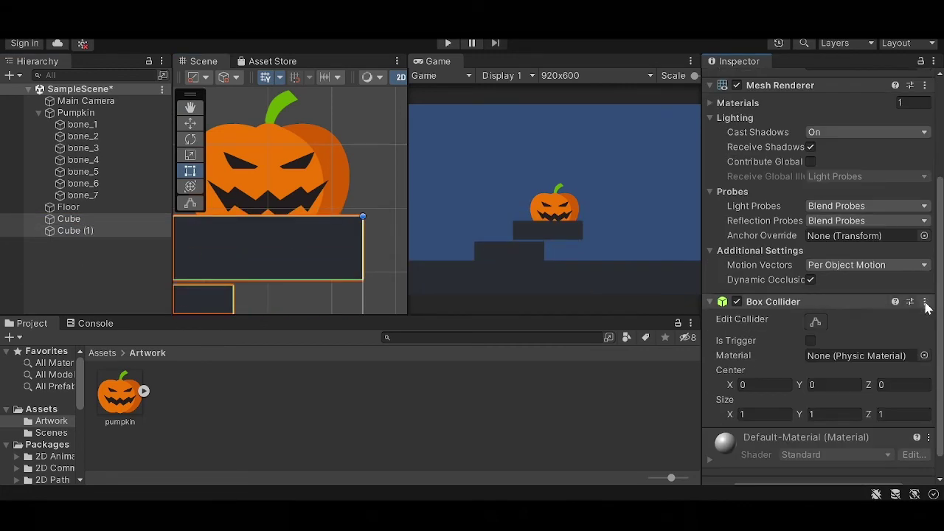
pyautogui.click(801, 466)
pyautogui.write('box')
pyautogui.click(776, 327)
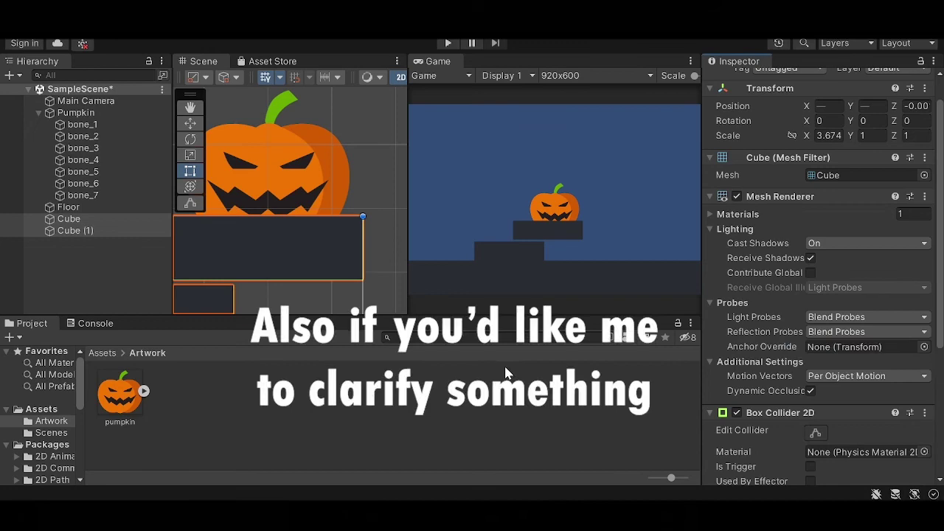
pyautogui.click(506, 375)
# Step: Raise the pumpkin so it sits just above the upper cube platform
pyautogui.moveTo(288, 206); pyautogui.dragTo(337, 236, button='middle')
pyautogui.click(102, 114)
pyautogui.moveTo(294, 185); pyautogui.dragTo(294, 141)
# Step: Add a Rigidbody 2D component to both cube platforms
pyautogui.click(69, 219)
pyautogui.keyDown('ctrl'); pyautogui.click(75, 231); pyautogui.keyUp('ctrl')
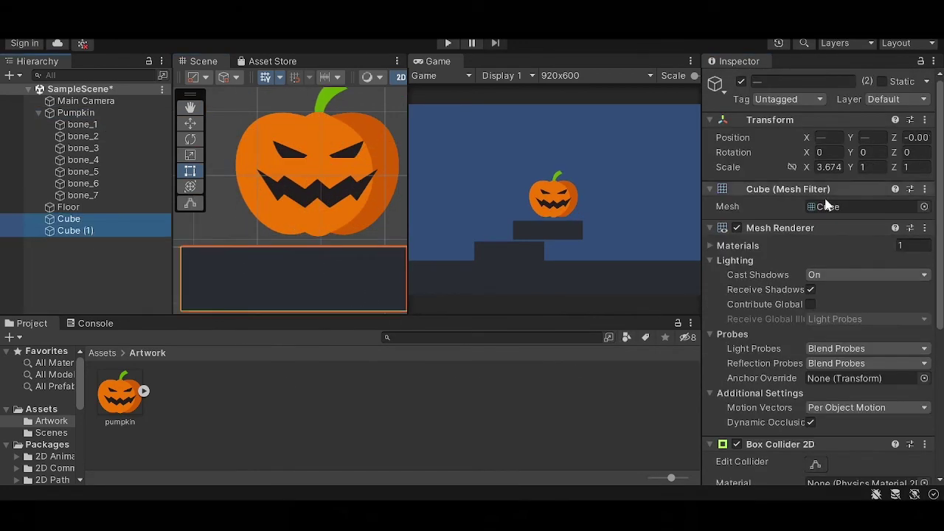
pyautogui.scroll(-5, 826, 203)
pyautogui.click(818, 466)
pyautogui.write('rigi')
pyautogui.click(794, 324)
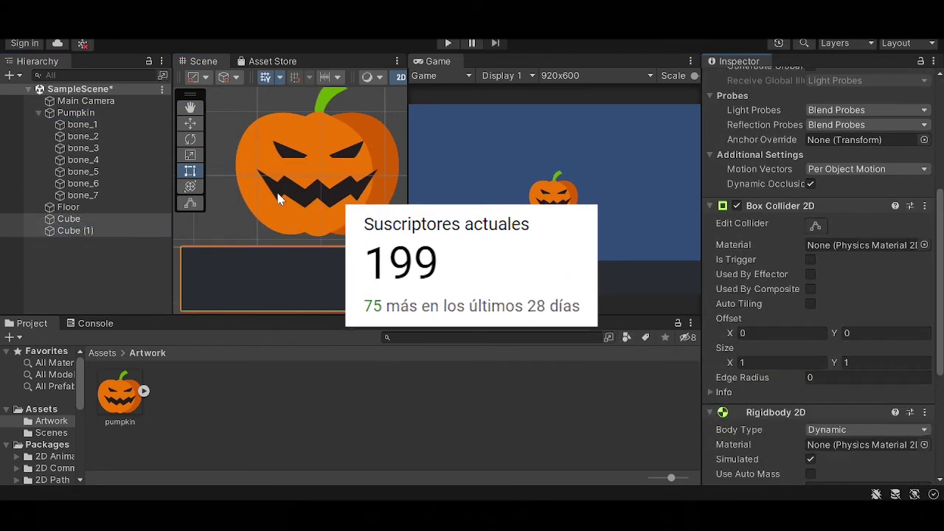
# Step: Move the pumpkin higher above the platforms and run the scene to test its drop
pyautogui.click(90, 113)
pyautogui.moveTo(287, 132); pyautogui.dragTo(293, 237, button='middle')
pyautogui.click(190, 124)
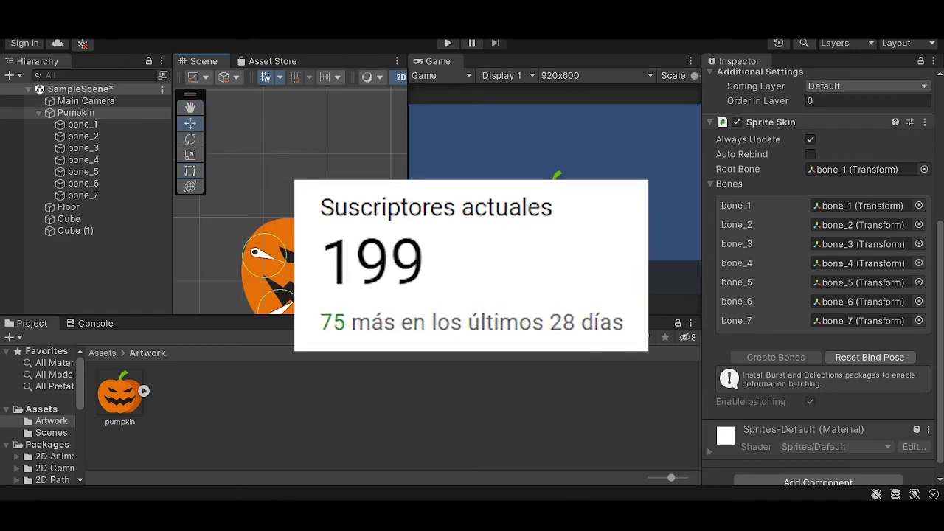
pyautogui.moveTo(324, 207); pyautogui.dragTo(335, 102)
pyautogui.hotkey('ctrl', 'p')
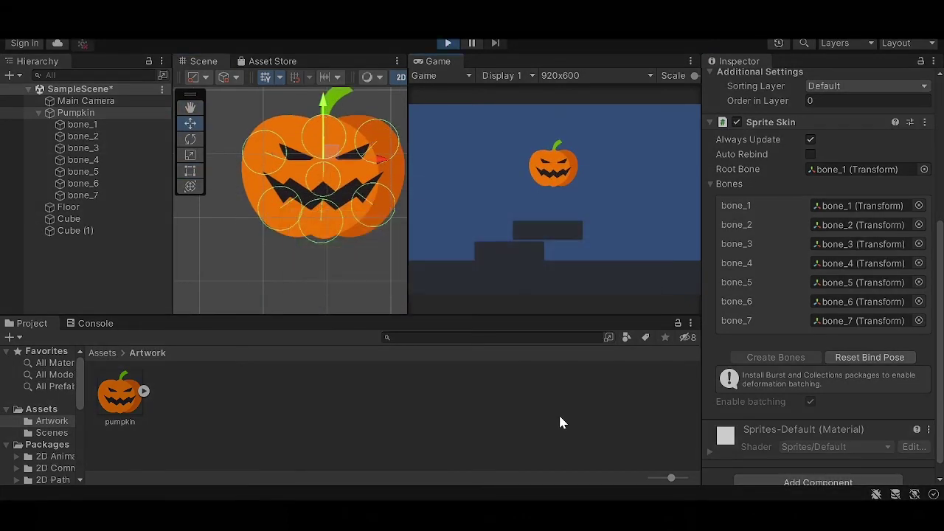